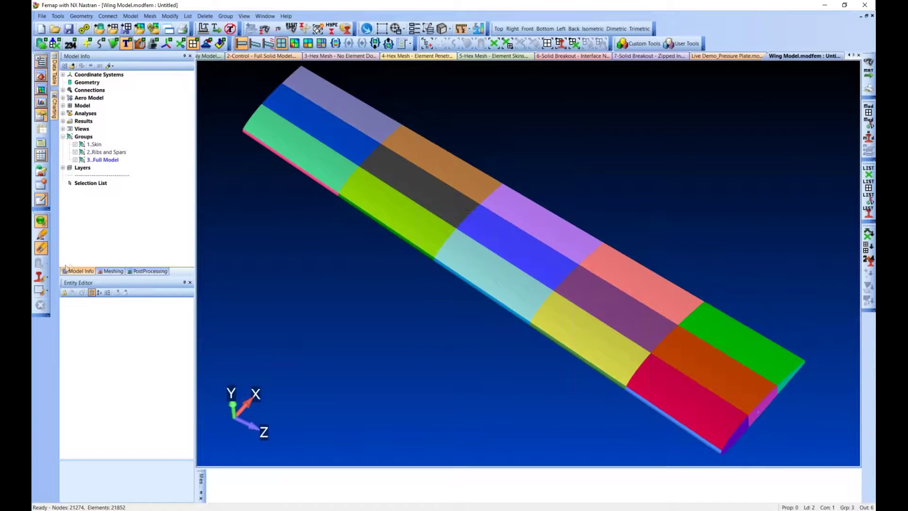
# Erase the two adjoining skin panel properties, 219 and 220, near the middle of the wing to expose the rib inside.
pyautogui.click(41, 276)
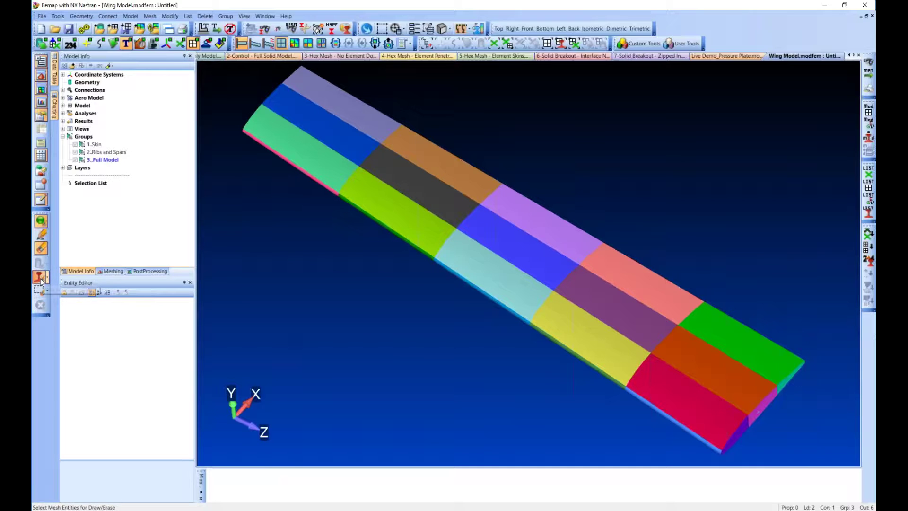
pyautogui.click(505, 246)
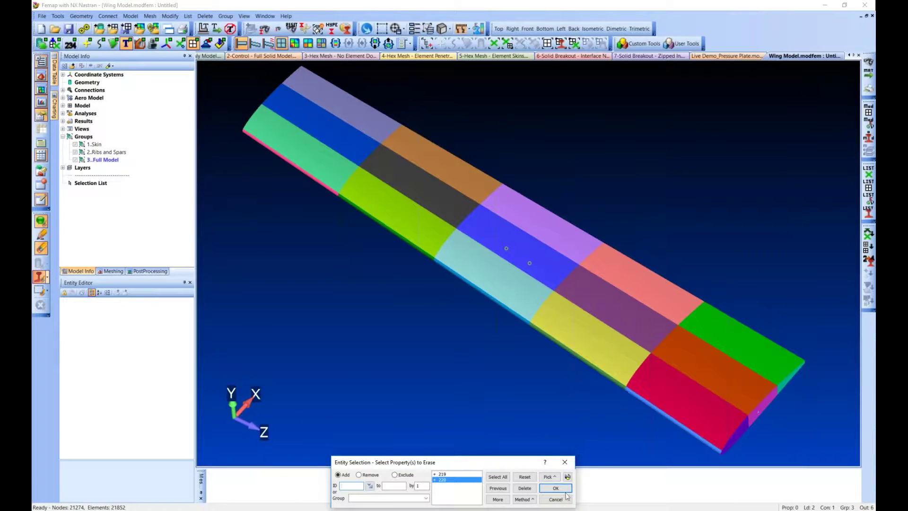
pyautogui.click(555, 488)
pyautogui.moveTo(498, 242)
pyautogui.mouseDown(button='middle')
pyautogui.moveTo(442, 168)
pyautogui.moveTo(436, 219)
pyautogui.moveTo(461, 210)
pyautogui.mouseUp(button='middle')
pyautogui.scroll(3, 466, 205)
# Create a new group titled Breakout Rib.
pyautogui.rightClick(97, 160)
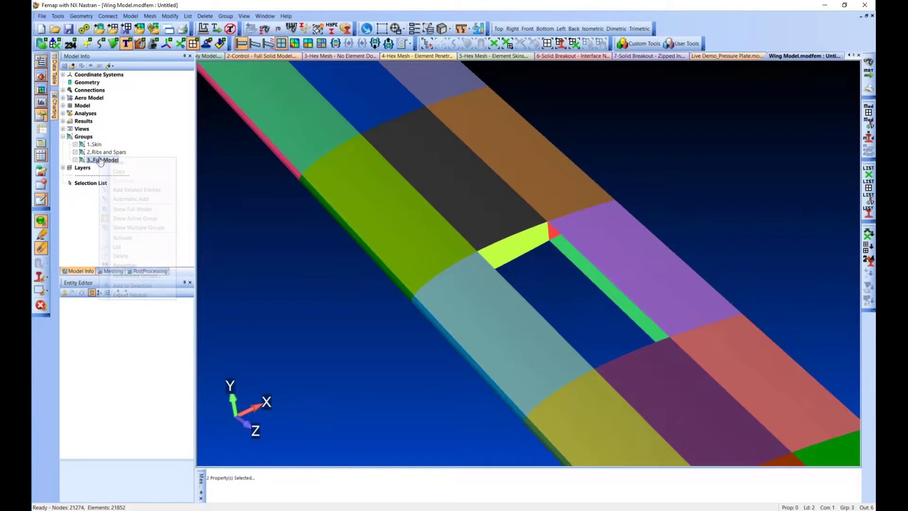
pyautogui.click(124, 180)
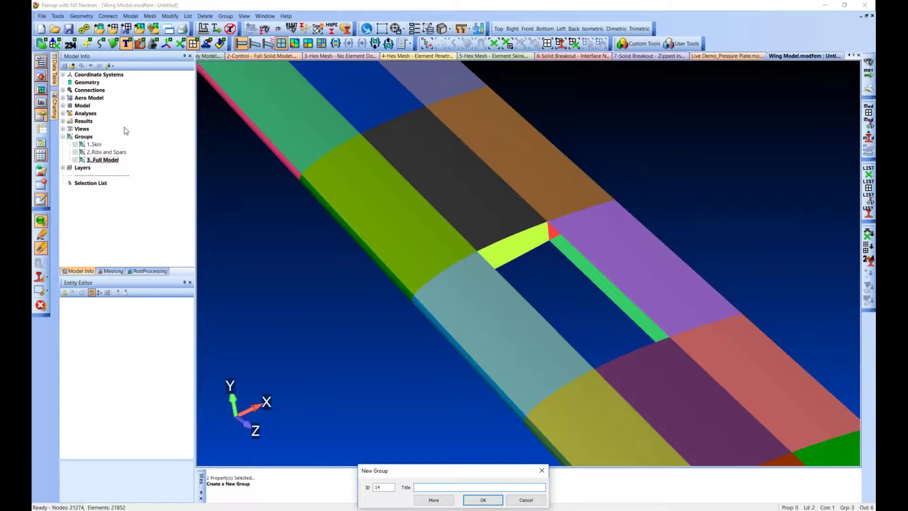
pyautogui.press('Return')
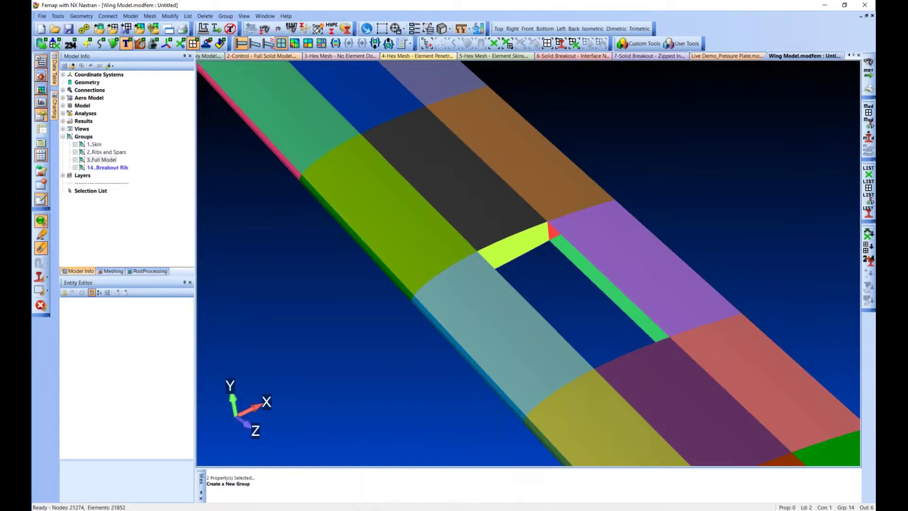
pyautogui.click(547, 43)
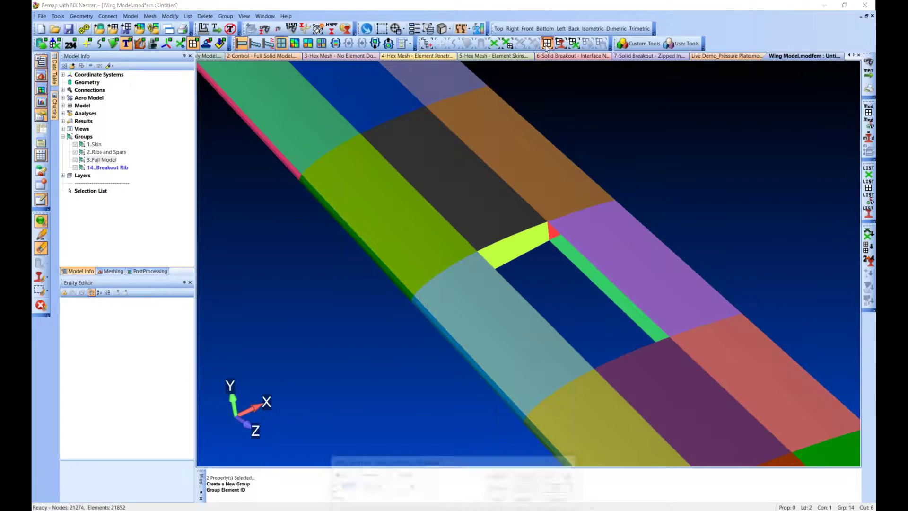
pyautogui.click(529, 499)
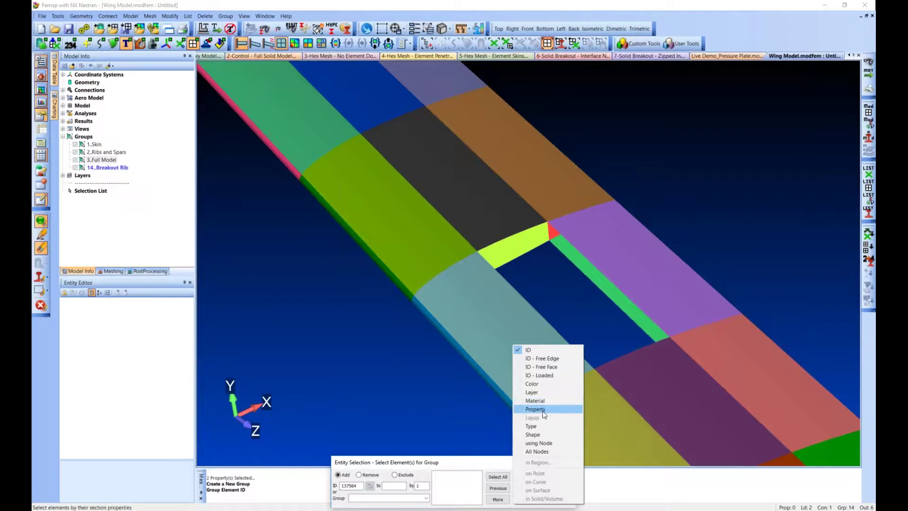
pyautogui.click(574, 409)
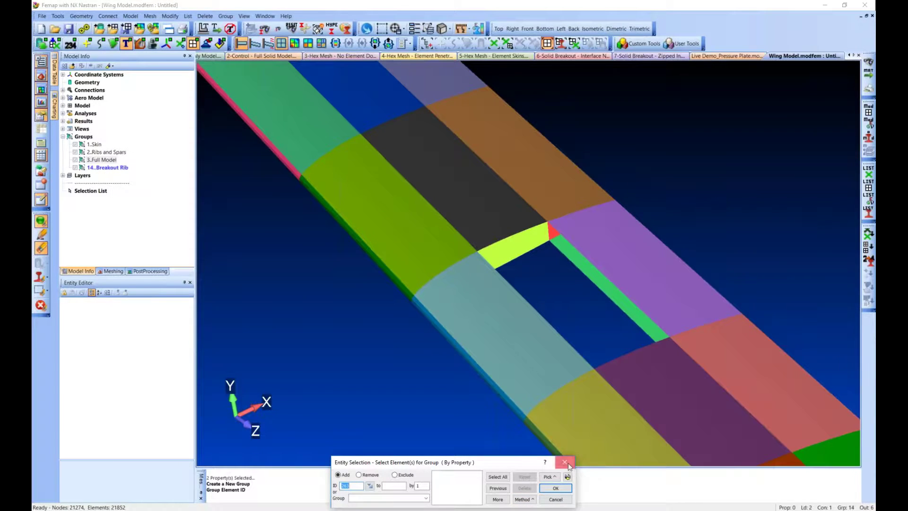
pyautogui.click(556, 487)
# Show the full model and add the exposed rib's elements to the Breakout Rib group, selecting them by property.
pyautogui.rightClick(117, 169)
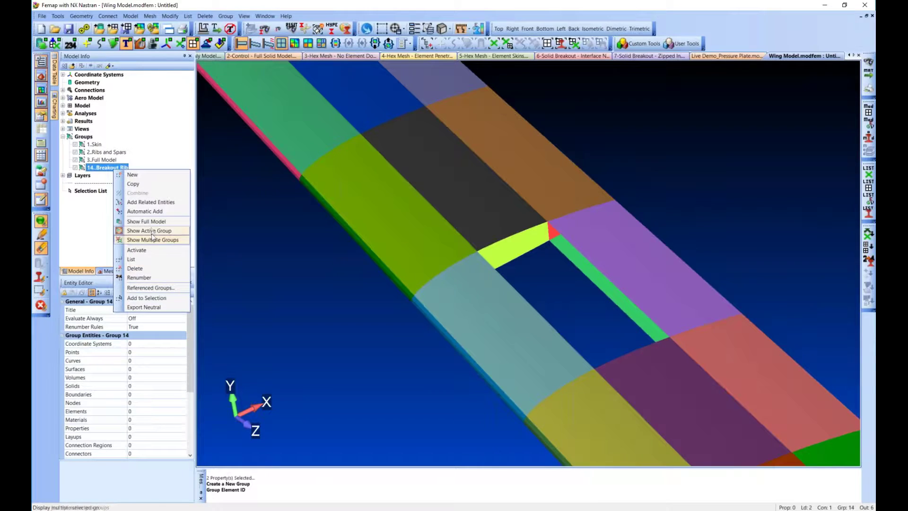
pyautogui.click(142, 219)
pyautogui.click(547, 43)
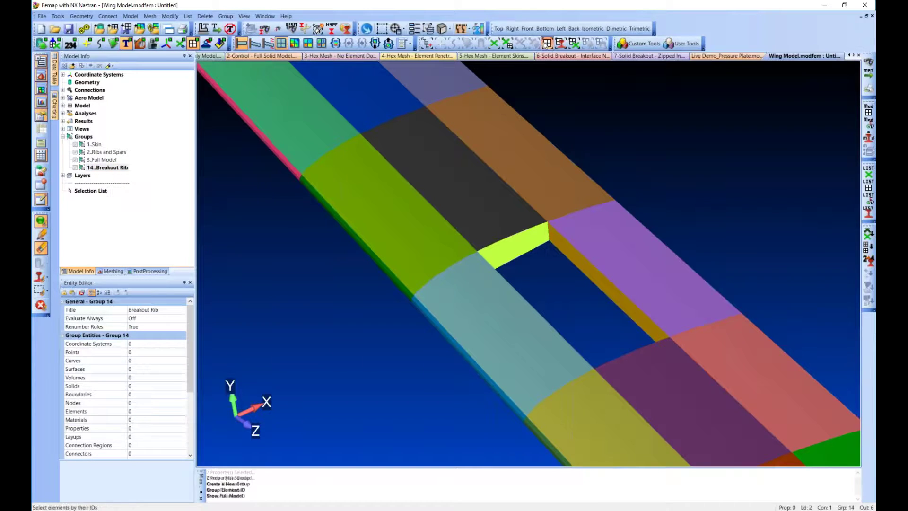
pyautogui.click(535, 500)
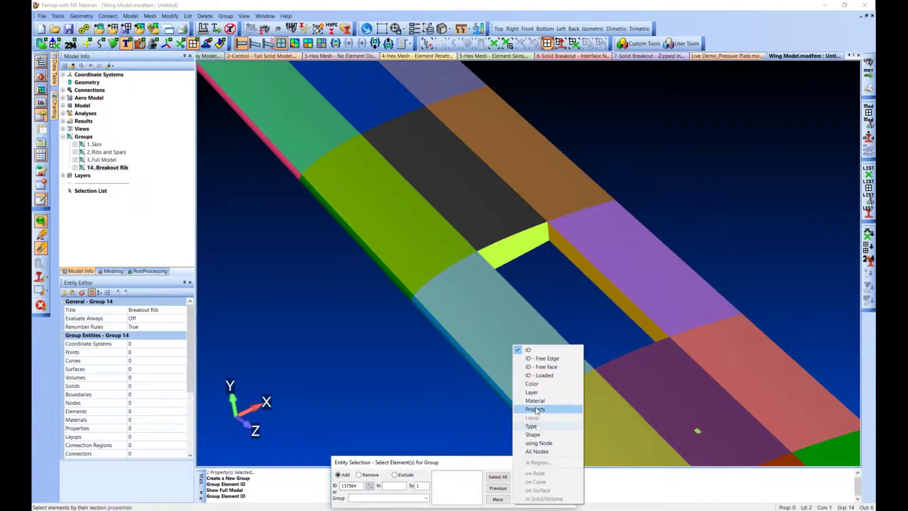
pyautogui.click(535, 408)
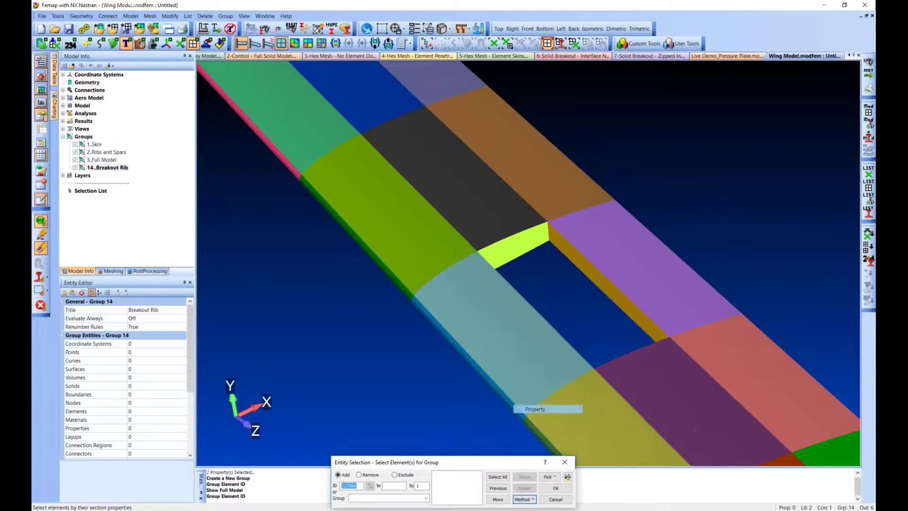
pyautogui.click(512, 256)
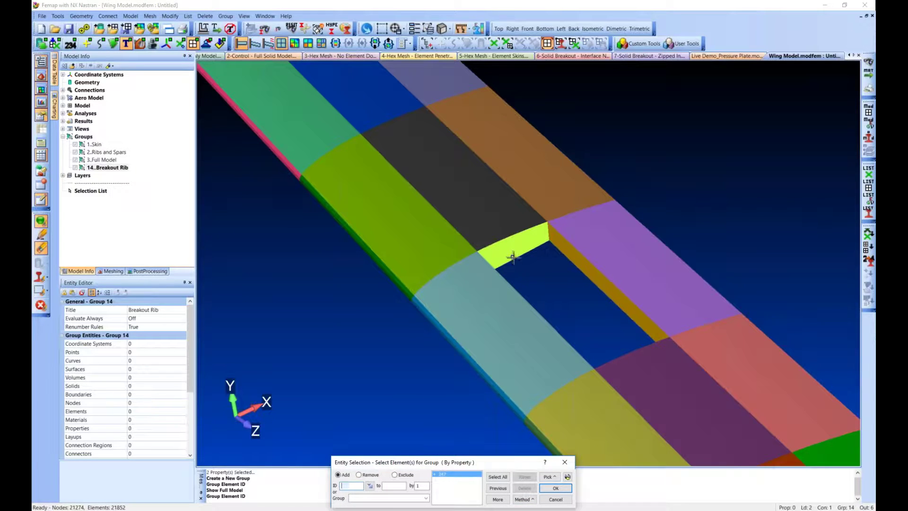
pyautogui.click(568, 477)
pyautogui.click(565, 487)
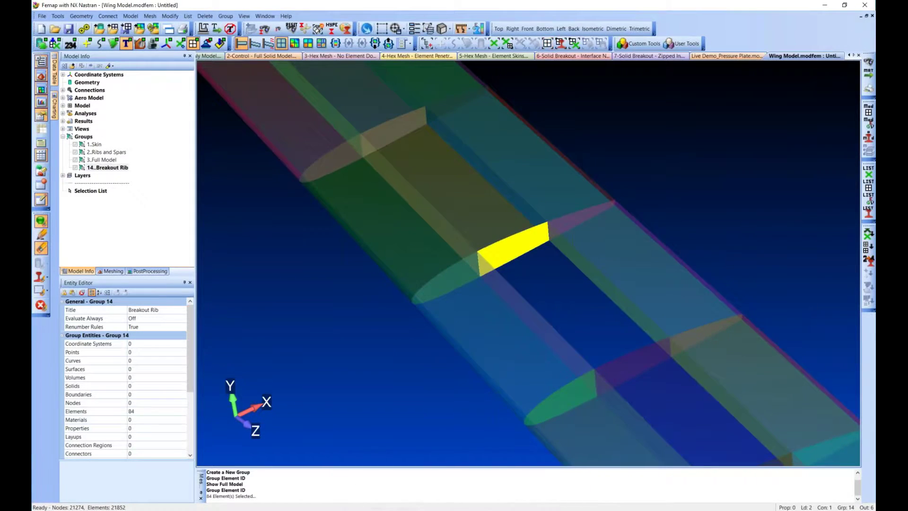
# Display only the active Breakout Rib group and add all related entities to it.
pyautogui.rightClick(100, 160)
pyautogui.click(153, 223)
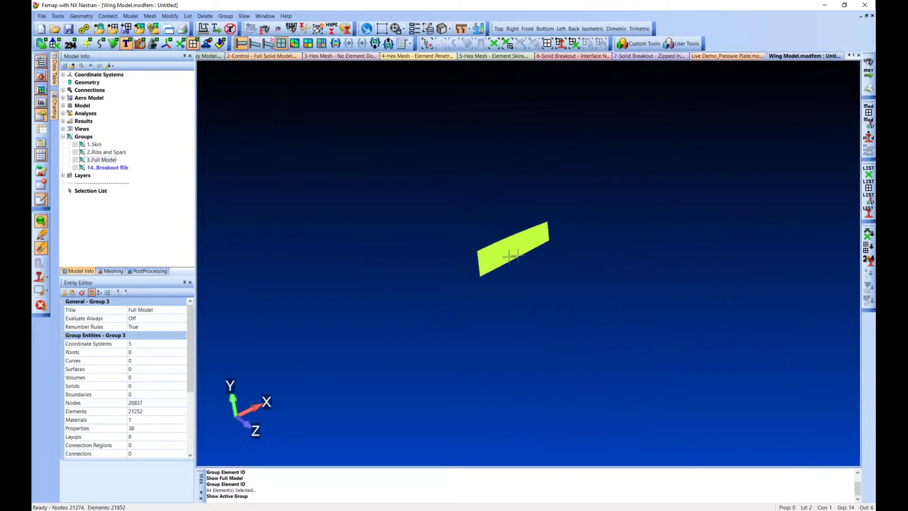
pyautogui.rightClick(108, 168)
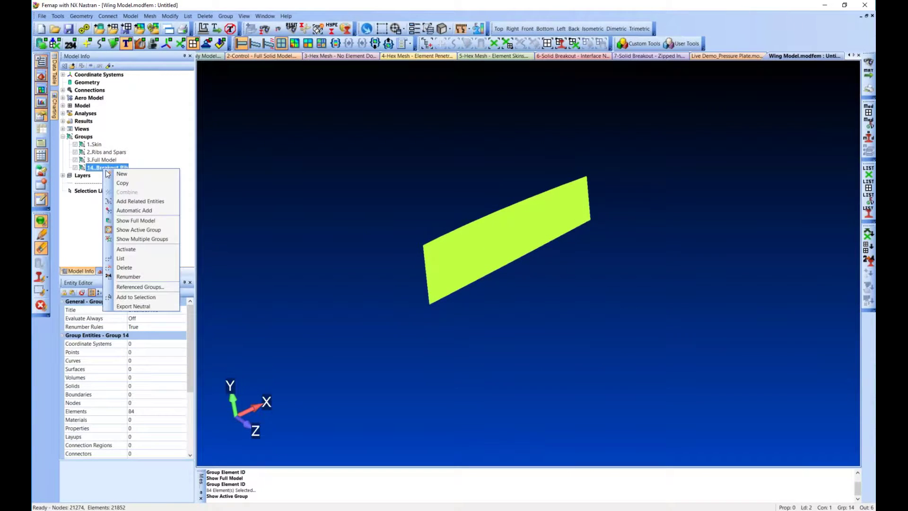
pyautogui.click(142, 211)
pyautogui.scroll(3, 524, 250)
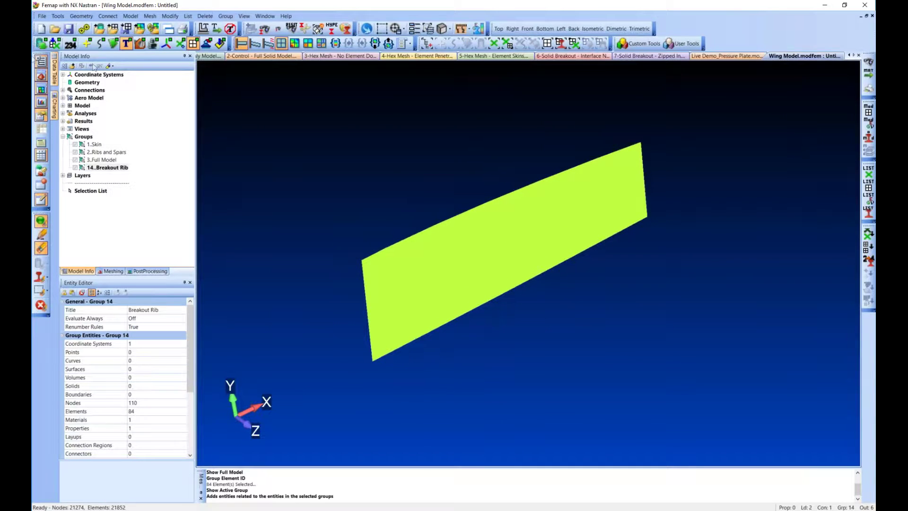
# Create a new model and choose Wing Model.modfem as the source for a model merge.
pyautogui.click(42, 28)
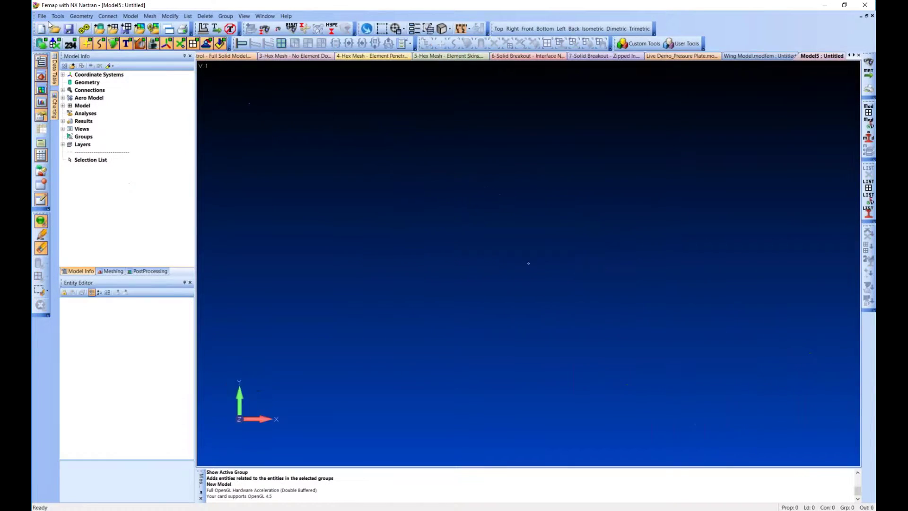
pyautogui.click(42, 16)
pyautogui.click(57, 89)
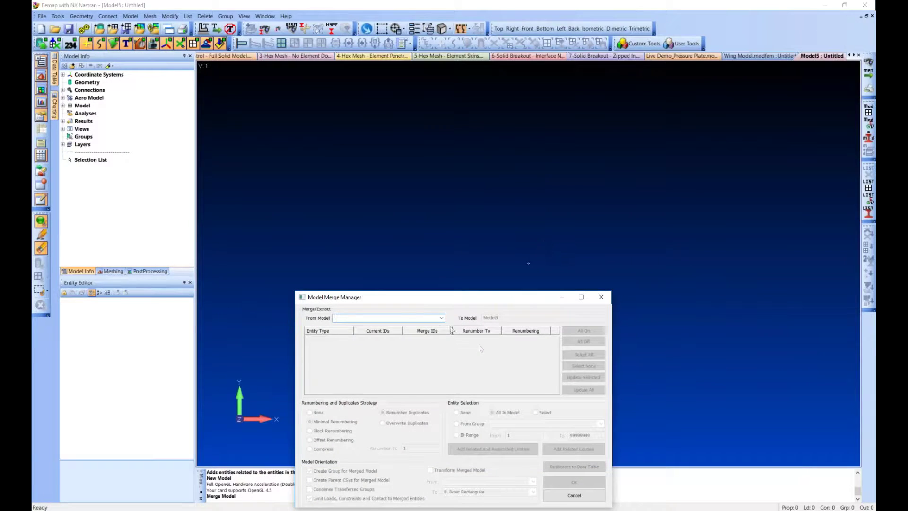
pyautogui.click(440, 318)
pyautogui.click(354, 365)
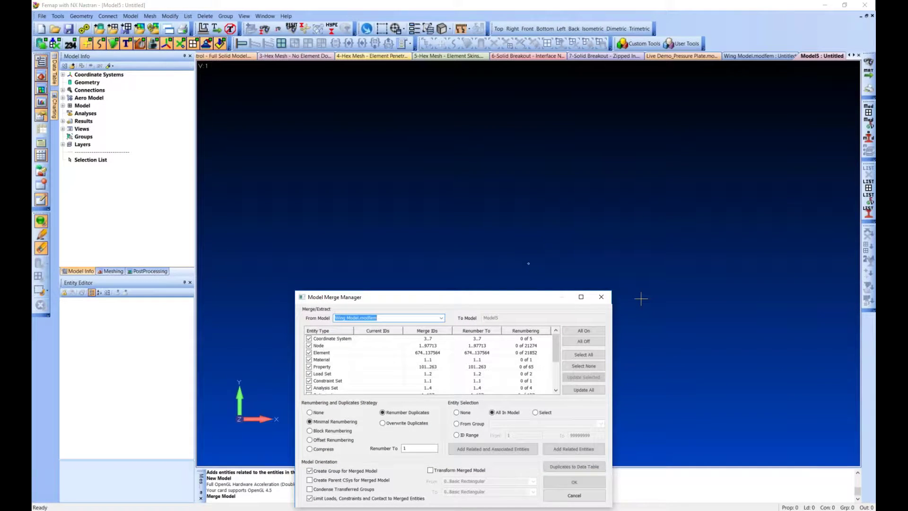
# Restrict the merge to entities from the 14..Breakout Rib group and merge them into the new model.
pyautogui.click(583, 340)
pyautogui.click(478, 423)
pyautogui.click(600, 423)
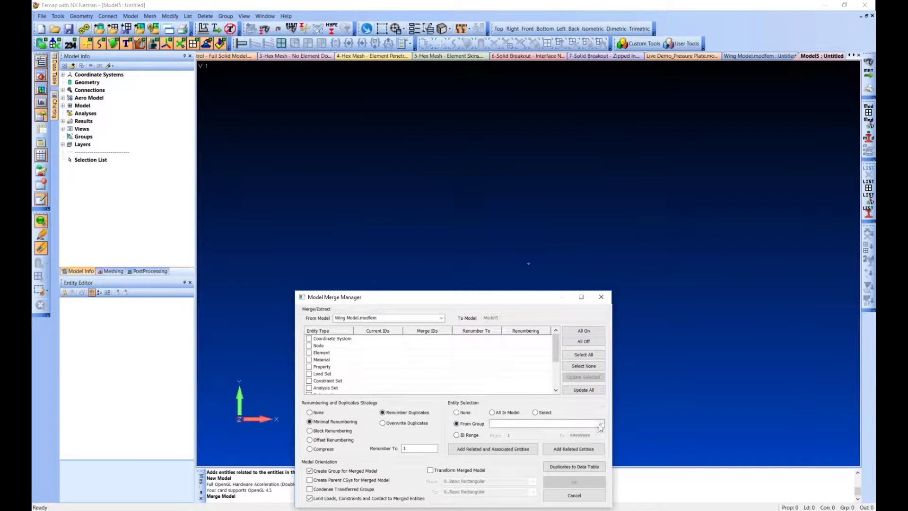
pyautogui.click(520, 451)
pyautogui.click(520, 450)
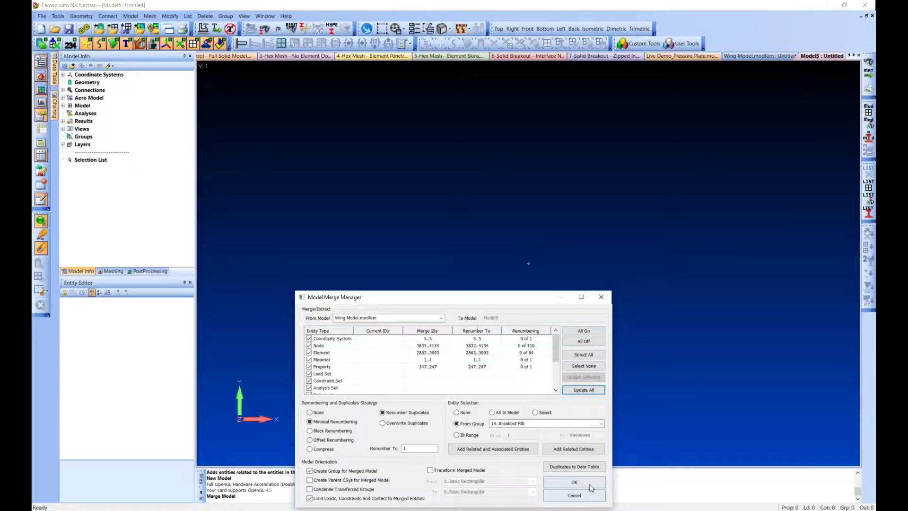
pyautogui.click(574, 482)
# Refine every element of the rib with the 2x2 Element Refine pattern, selecting the whole mesh by area.
pyautogui.moveTo(572, 301); pyautogui.dragTo(487, 325, button='middle')
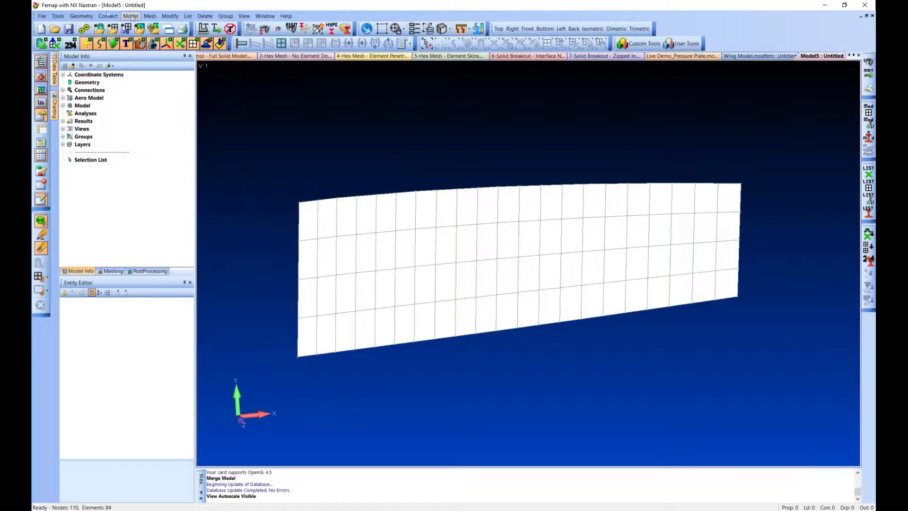
pyautogui.click(150, 16)
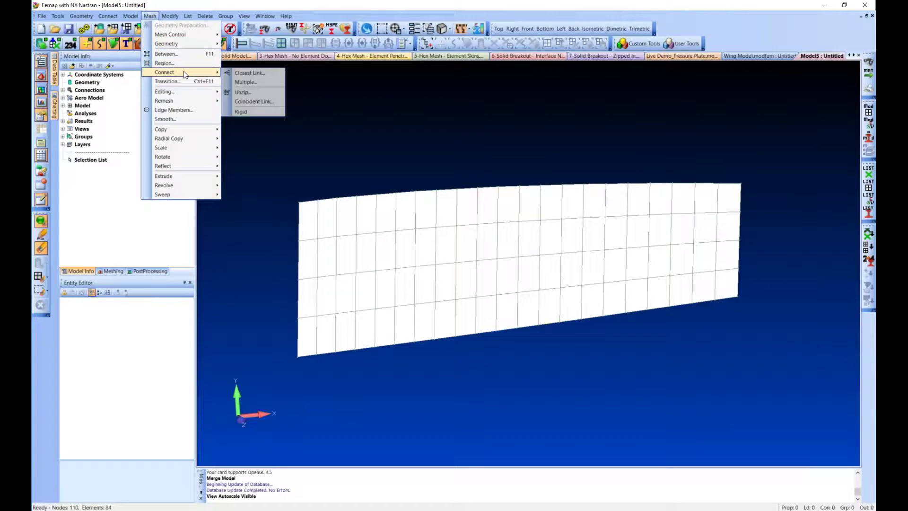
pyautogui.moveTo(189, 94)
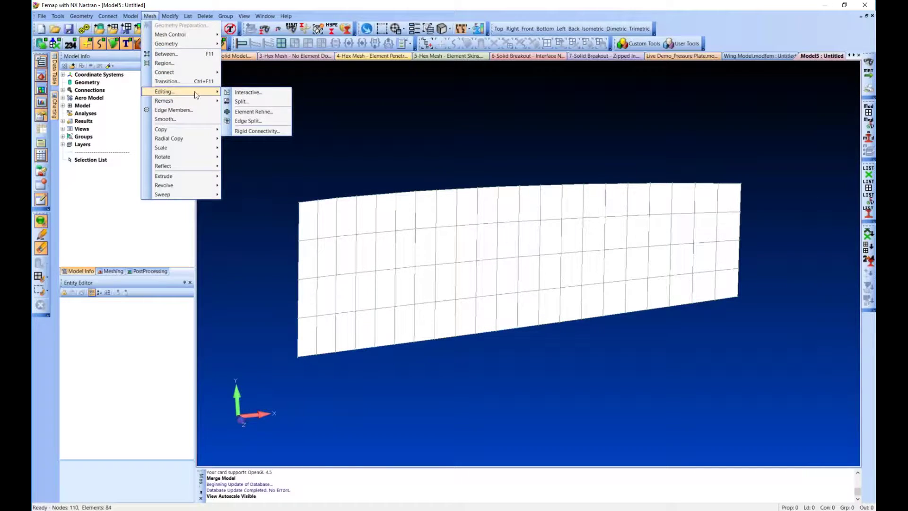
pyautogui.click(253, 111)
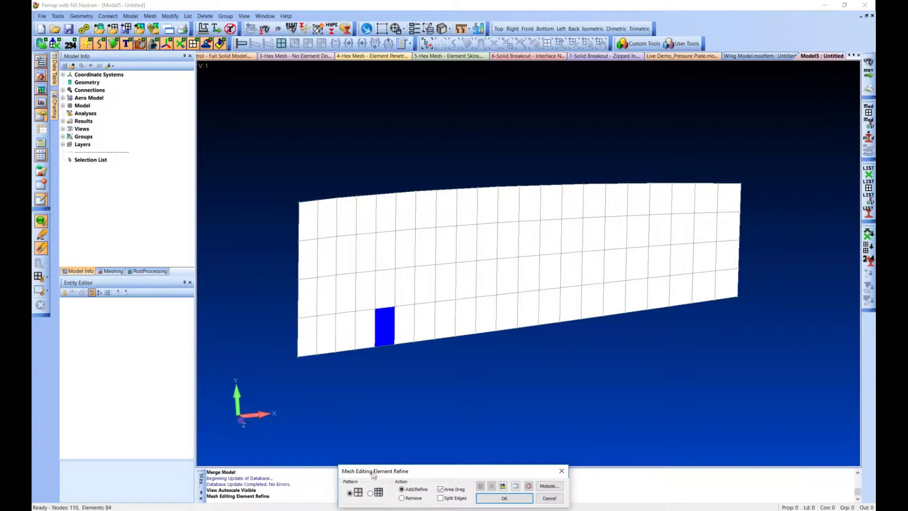
pyautogui.moveTo(379, 475); pyautogui.dragTo(385, 450)
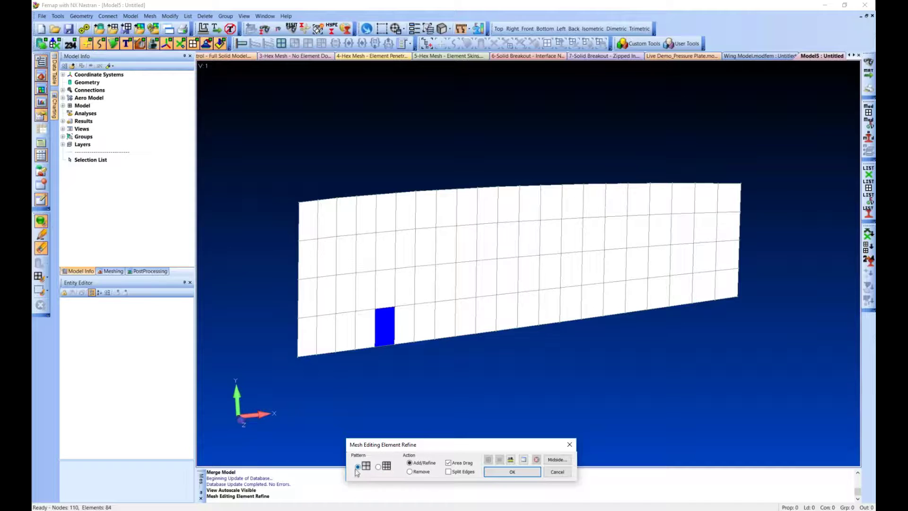
pyautogui.moveTo(238, 119); pyautogui.dragTo(801, 388)
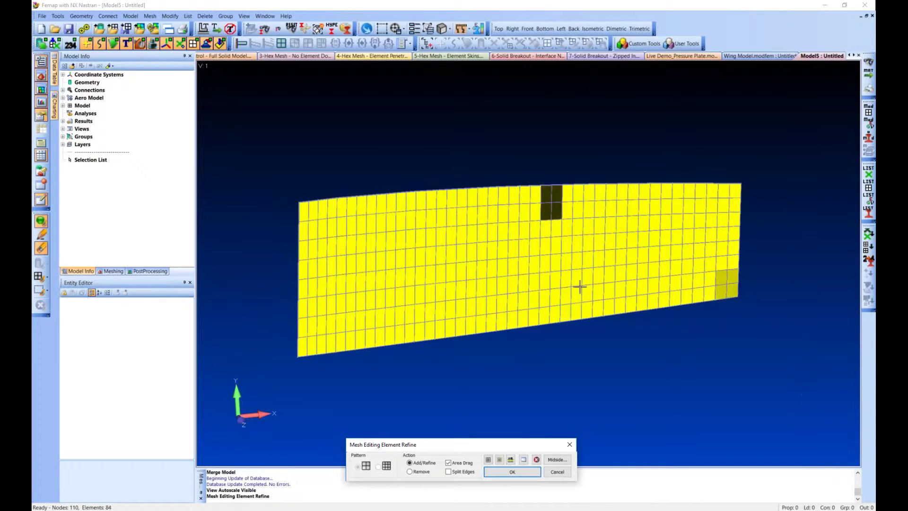
pyautogui.click(531, 474)
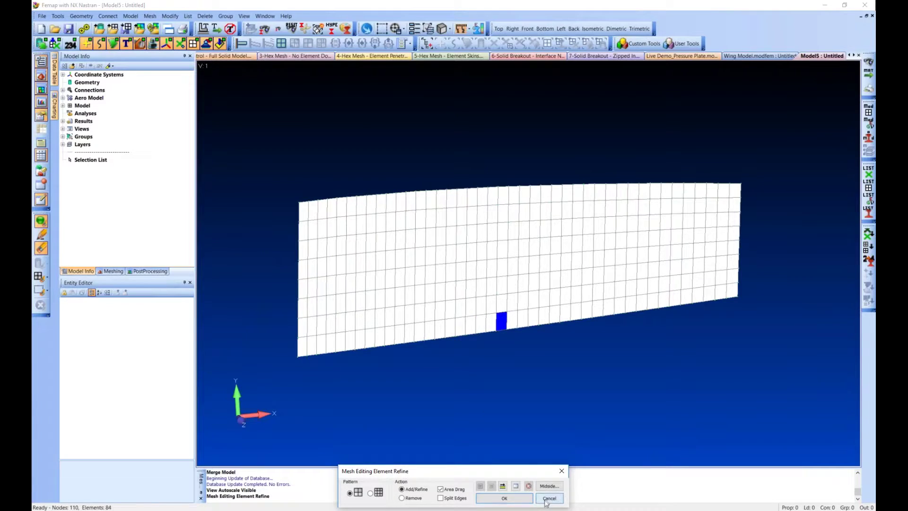
pyautogui.click(503, 497)
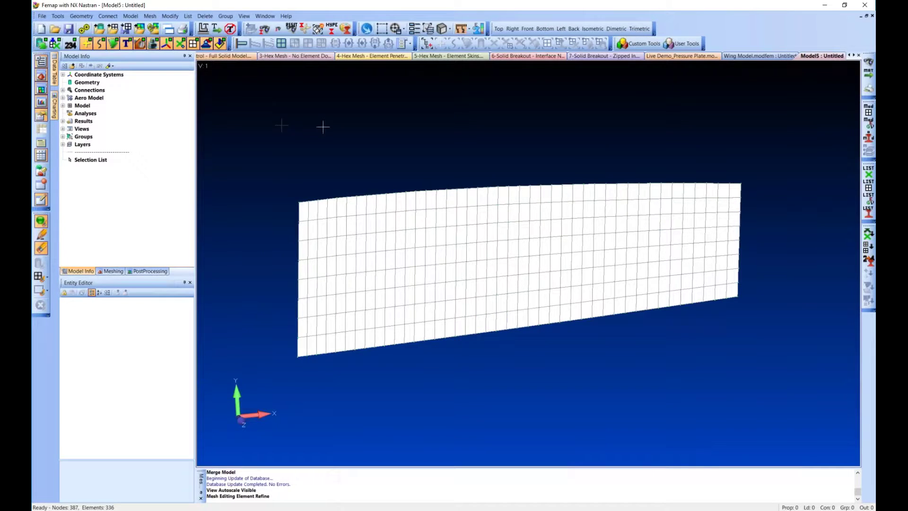
# Convert an 11-by-6 block of elements near the rib's taller end into a surface from mesh, deleting the original mesh.
pyautogui.moveTo(478, 257); pyautogui.dragTo(462, 241, button='middle')
pyautogui.click(81, 16)
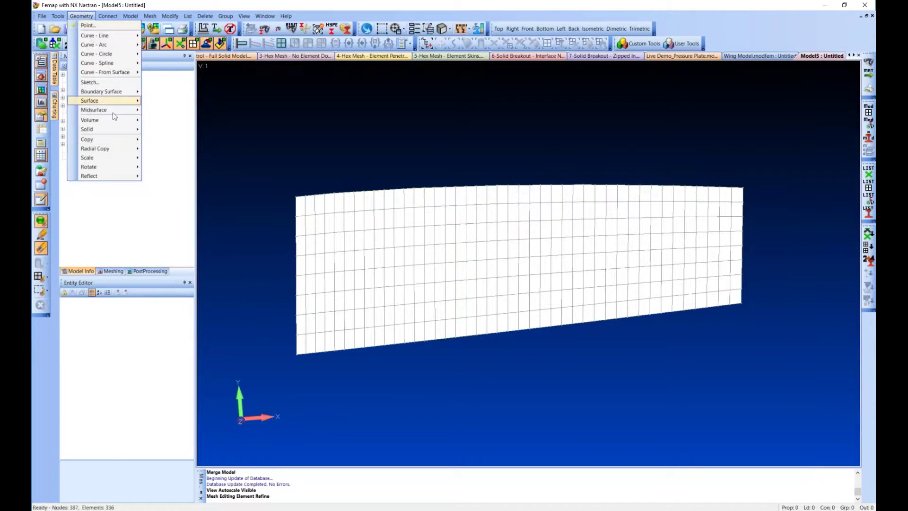
pyautogui.moveTo(95, 100)
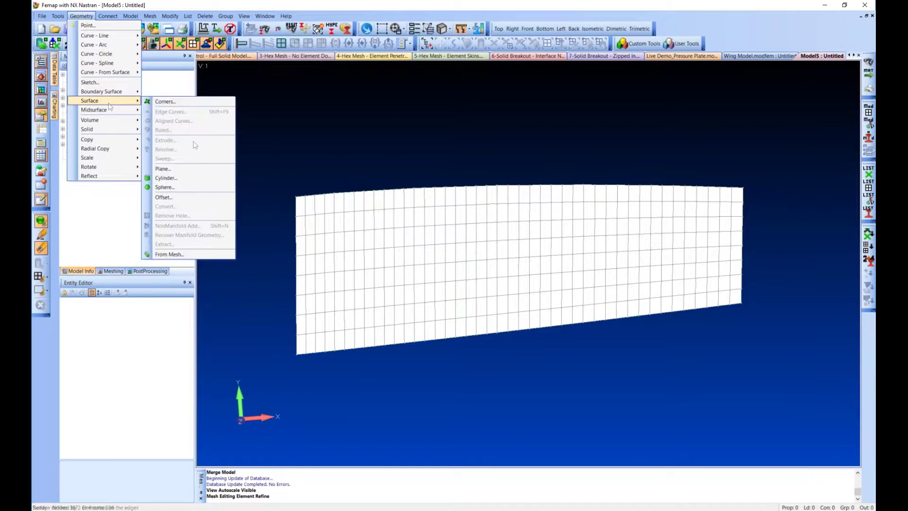
pyautogui.click(197, 256)
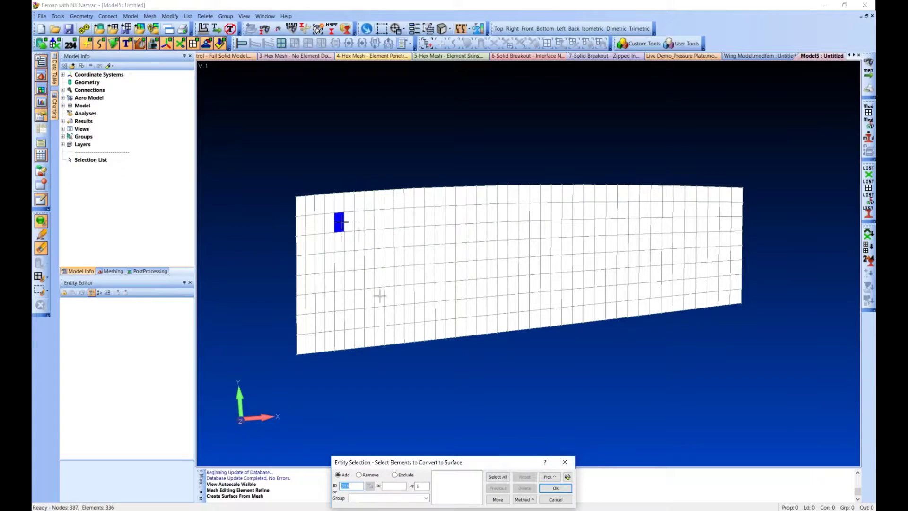
pyautogui.moveTo(342, 222); pyautogui.dragTo(445, 349)
pyautogui.moveTo(433, 304); pyautogui.dragTo(442, 312)
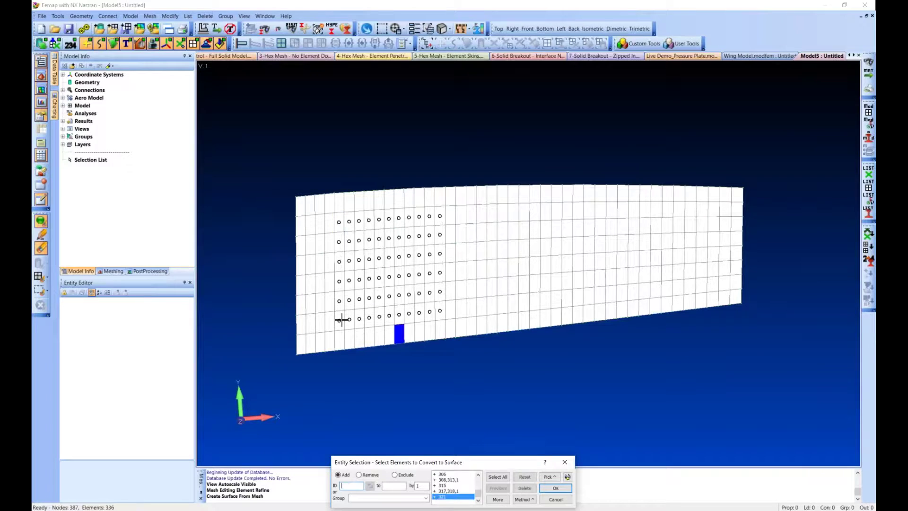
pyautogui.click(556, 488)
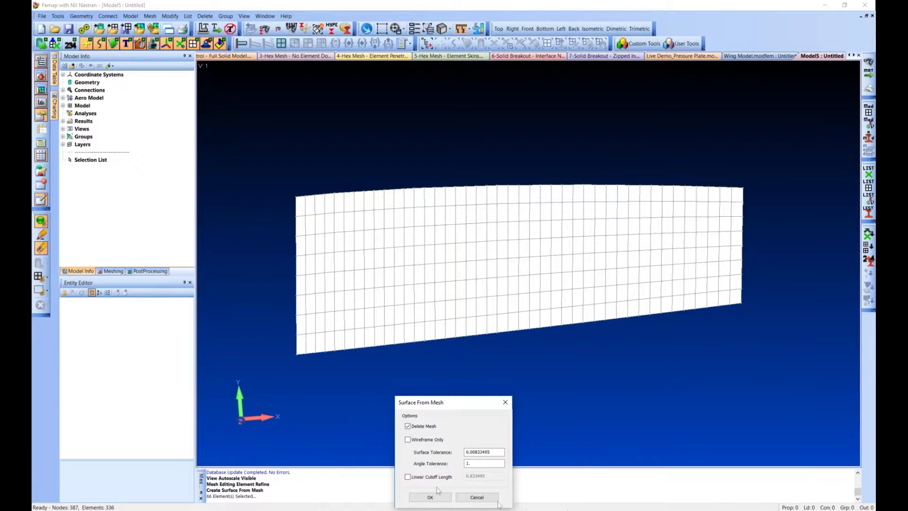
pyautogui.click(430, 497)
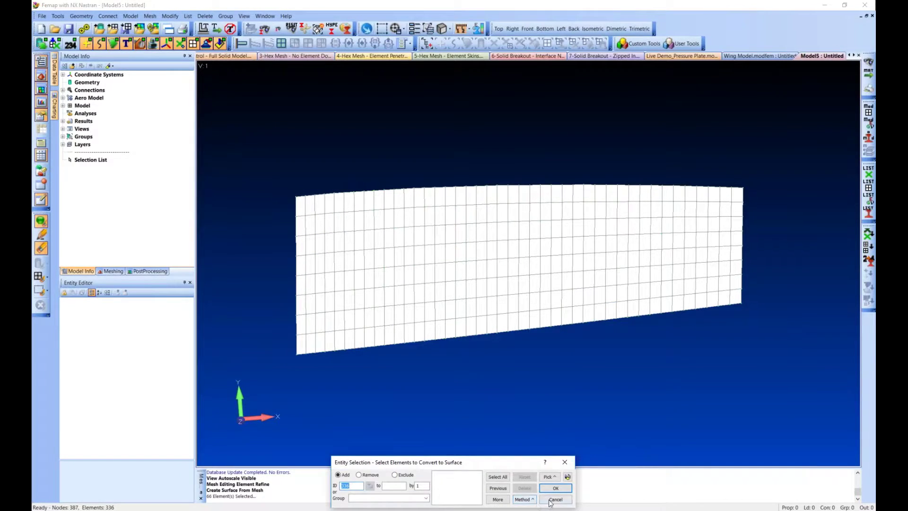
pyautogui.click(551, 500)
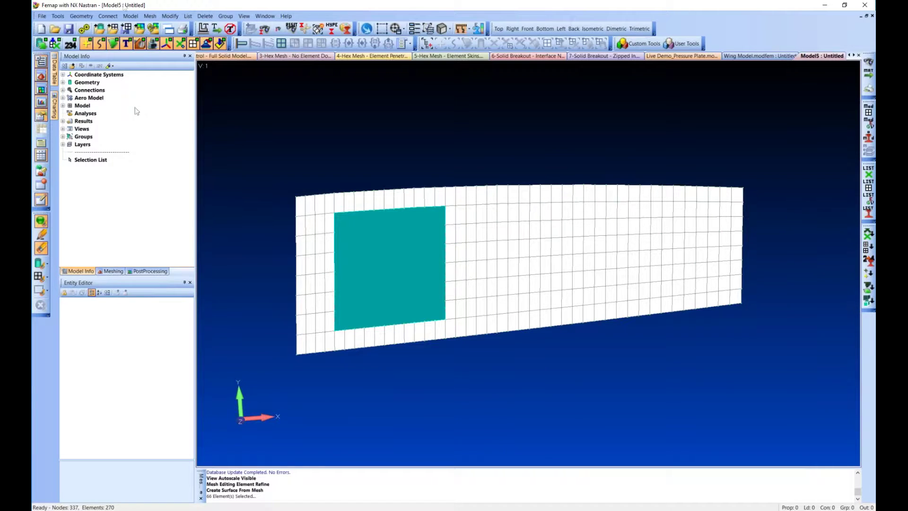
# Turn on Smart Snap and align the workplane with the rib by picking three of its mesh nodes.
pyautogui.click(82, 16)
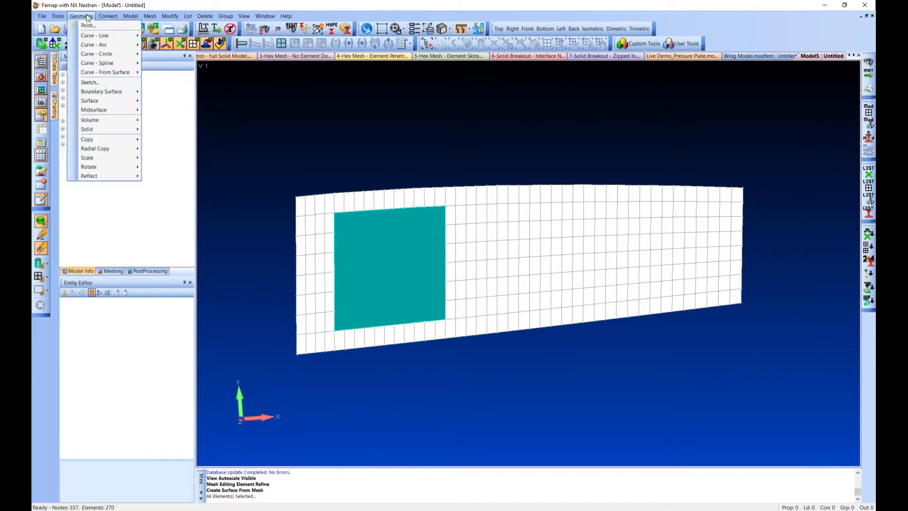
pyautogui.rightClick(432, 197)
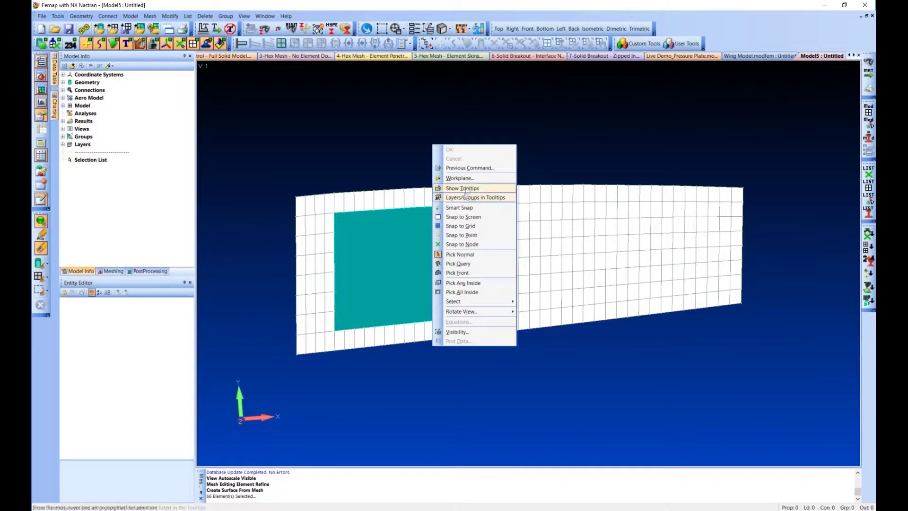
pyautogui.click(465, 179)
pyautogui.rightClick(316, 213)
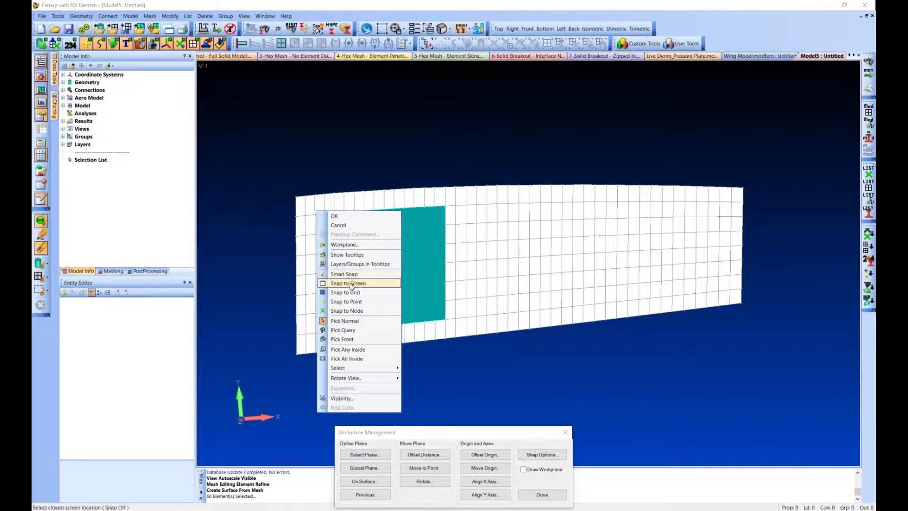
pyautogui.click(384, 453)
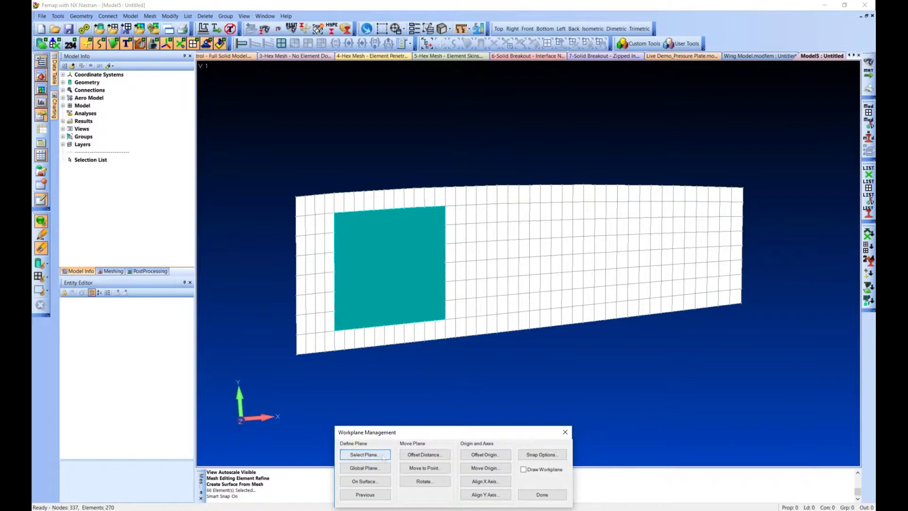
pyautogui.click(309, 216)
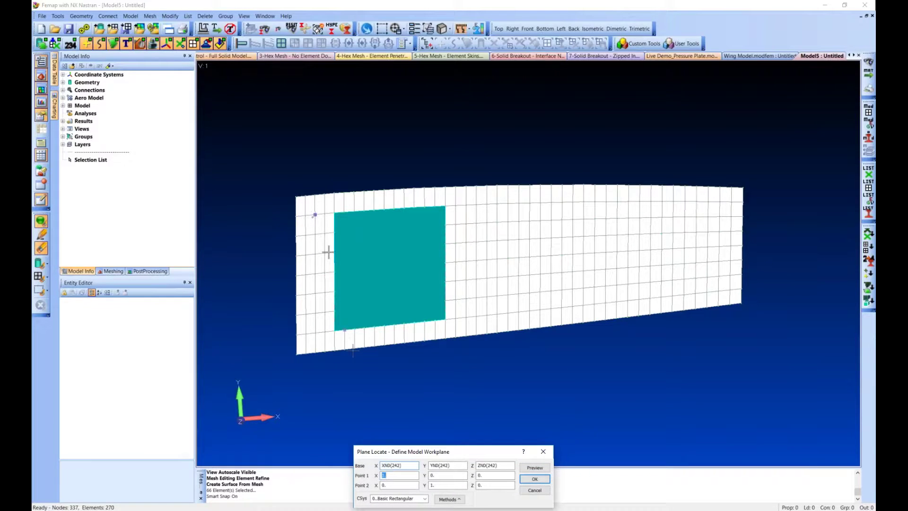
pyautogui.click(318, 330)
pyautogui.click(493, 261)
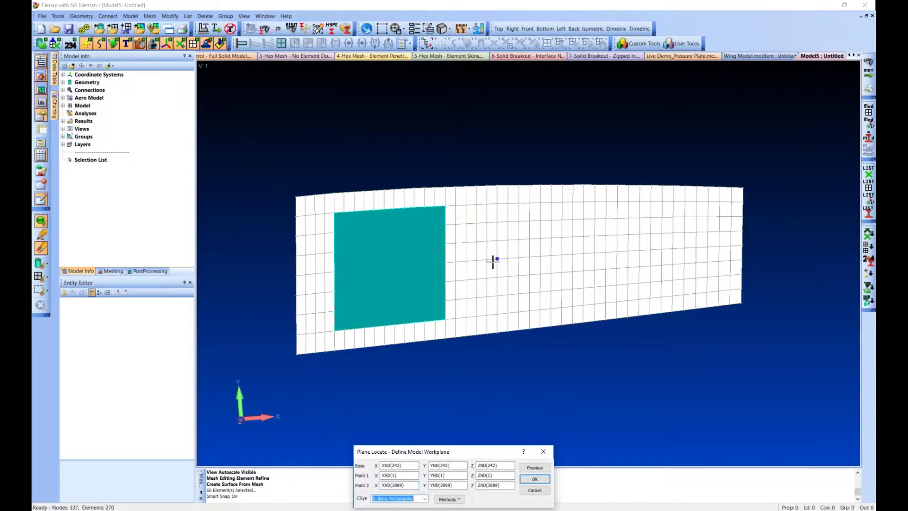
pyautogui.click(534, 479)
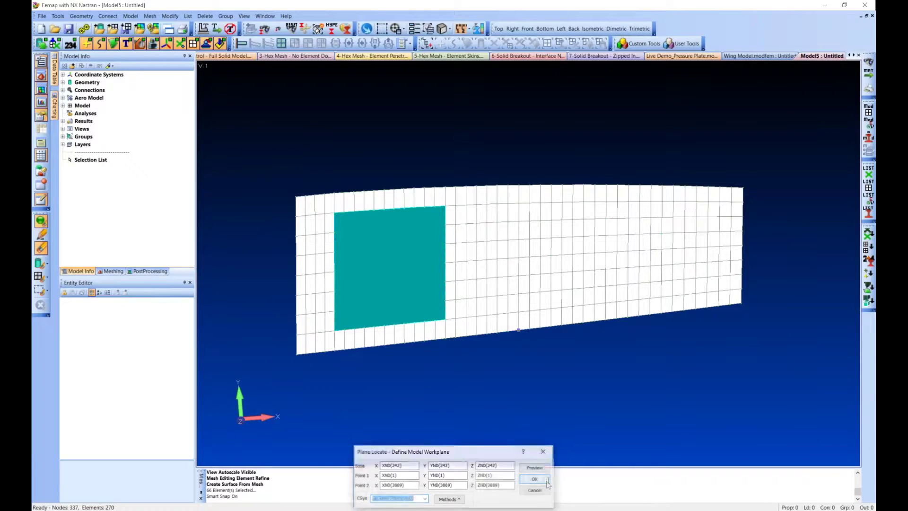
# Create a center-radius circle midway between two opposite corners of the new surface, accepting the default radius.
pyautogui.click(82, 15)
pyautogui.moveTo(113, 53)
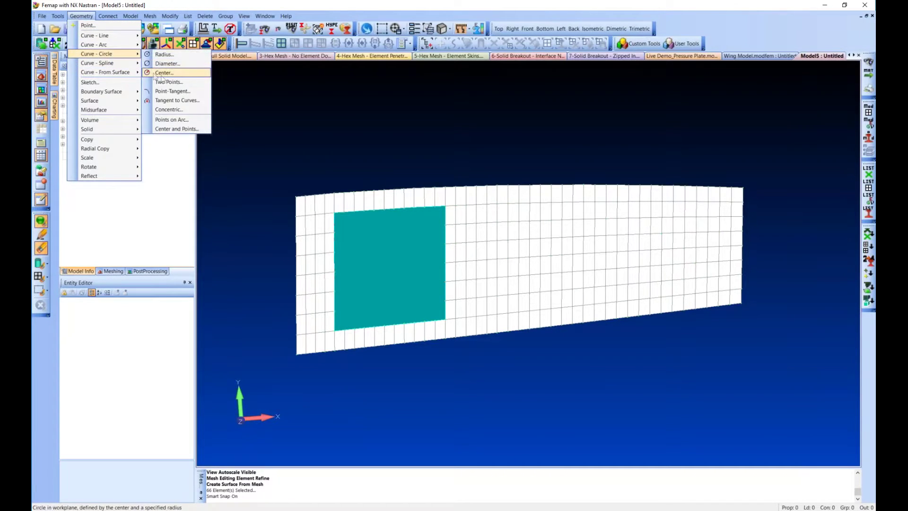
pyautogui.click(162, 73)
pyautogui.click(506, 499)
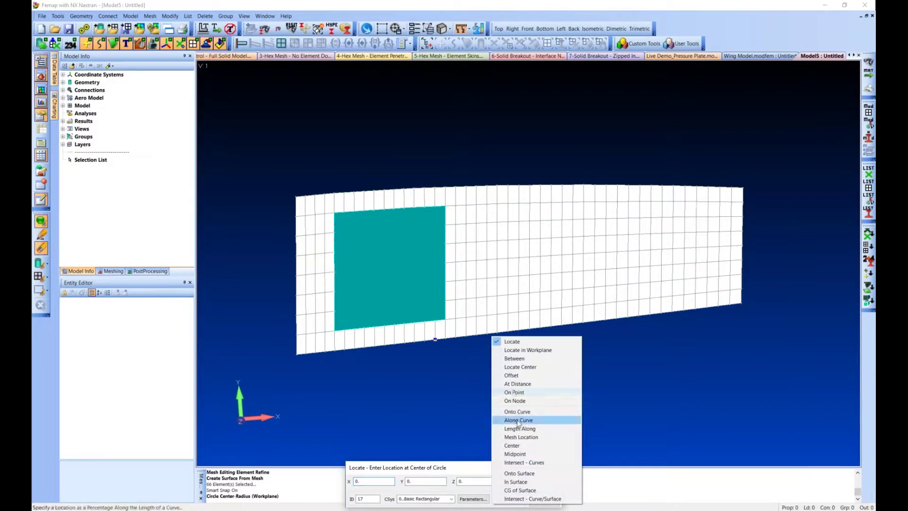
pyautogui.click(514, 359)
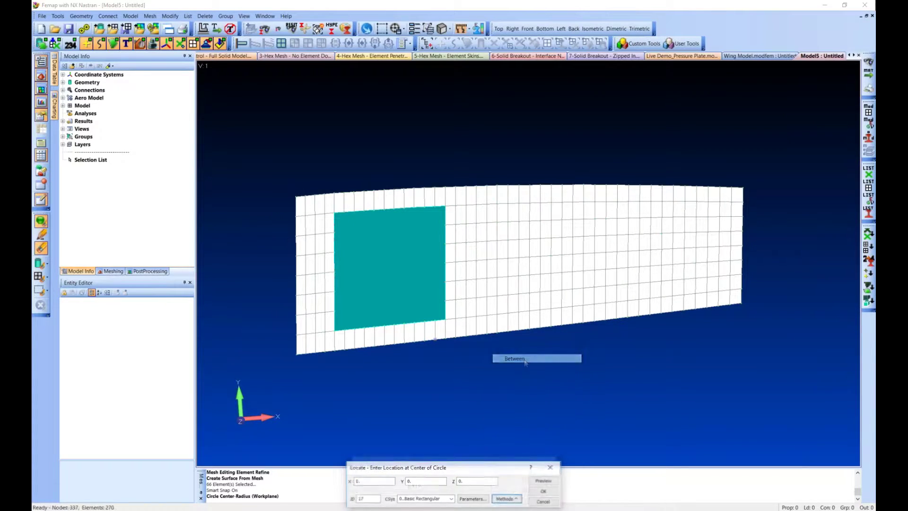
pyautogui.click(339, 212)
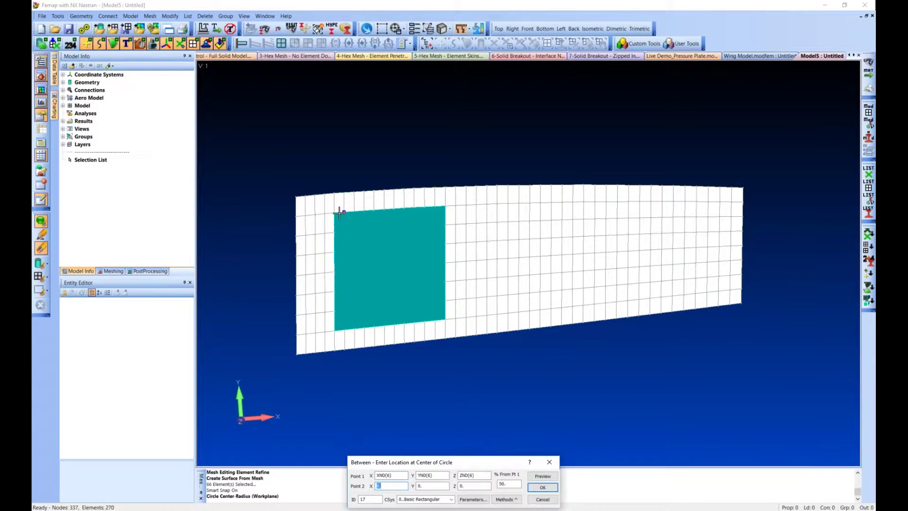
pyautogui.click(434, 320)
pyautogui.click(551, 488)
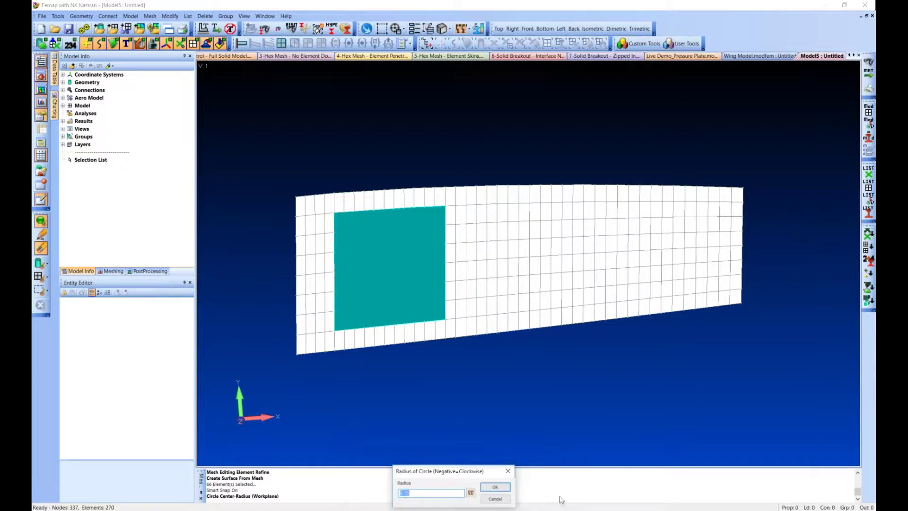
pyautogui.click(504, 489)
pyautogui.click(542, 499)
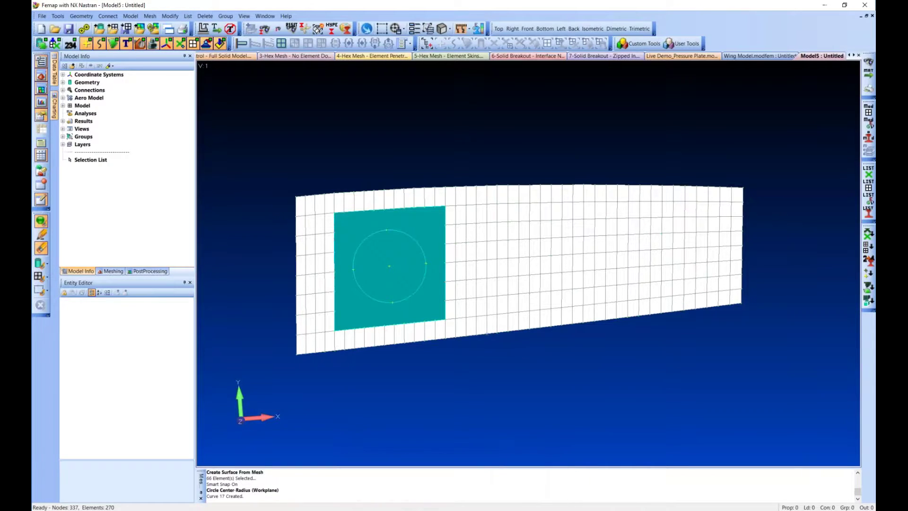
# Project the circle onto the new surface as a curve normal to it.
pyautogui.click(76, 17)
pyautogui.moveTo(112, 122)
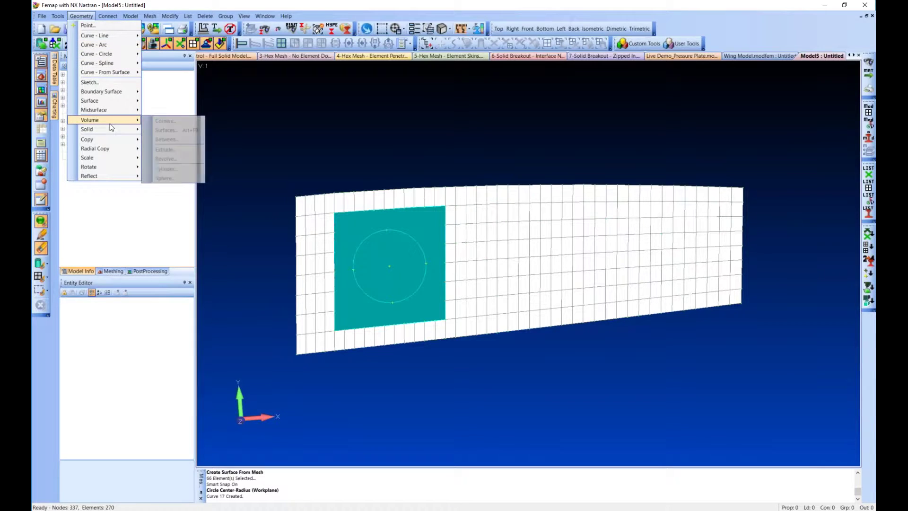
pyautogui.moveTo(104, 73)
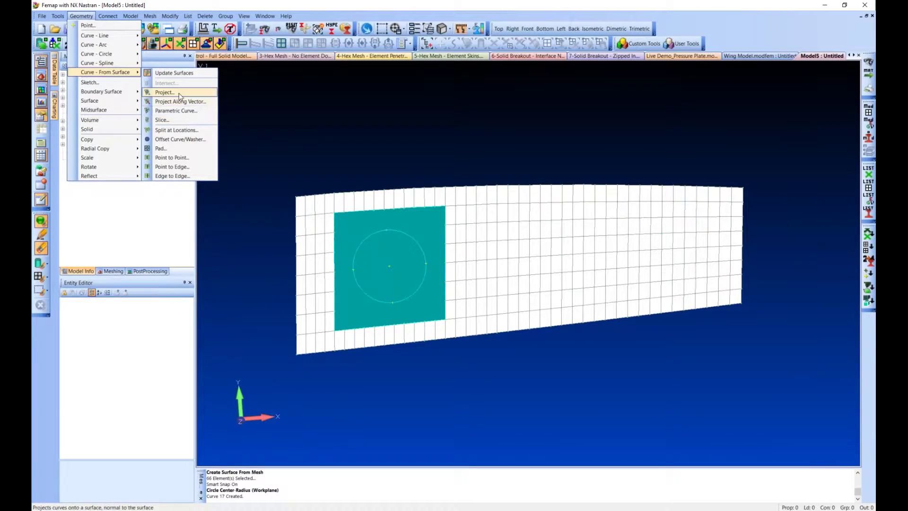
pyautogui.click(164, 82)
pyautogui.click(399, 310)
pyautogui.press('Return')
pyautogui.click(398, 303)
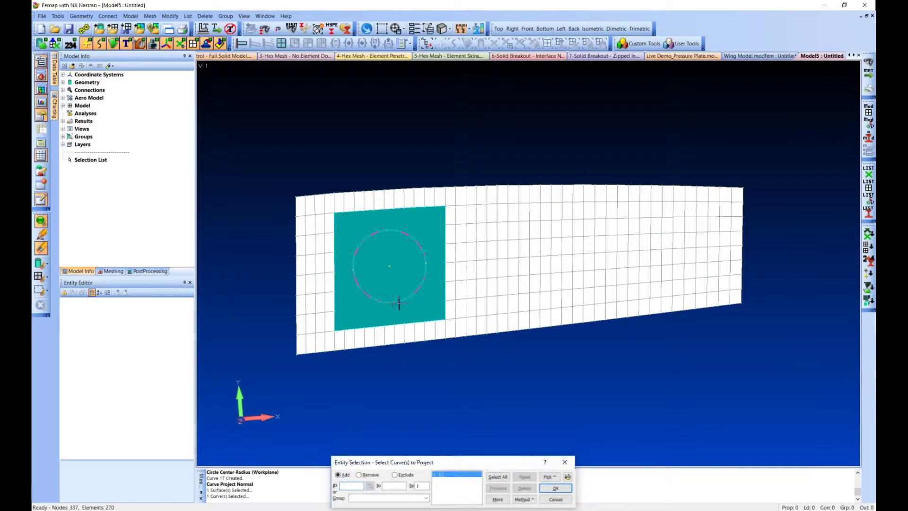
pyautogui.click(558, 489)
pyautogui.click(556, 489)
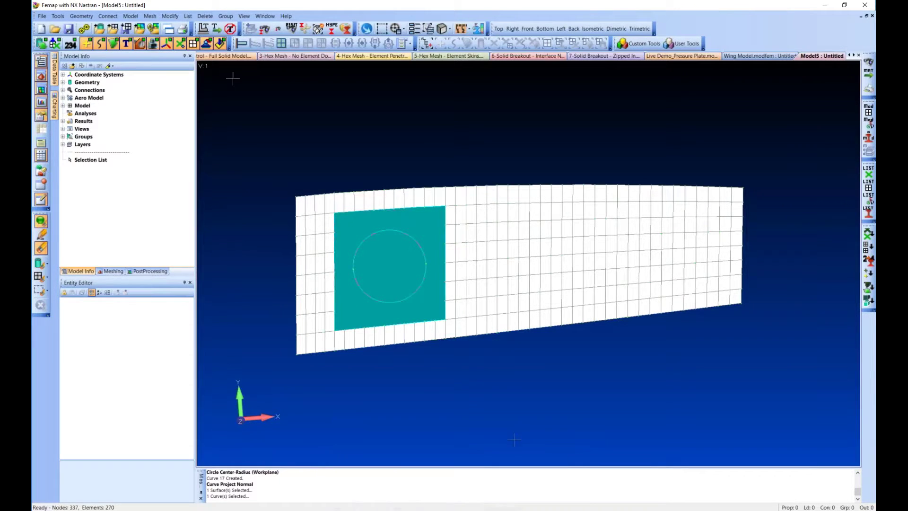
# Split the surface around the circle with Point to Edge cuts from each of its four corners to the circle.
pyautogui.click(111, 271)
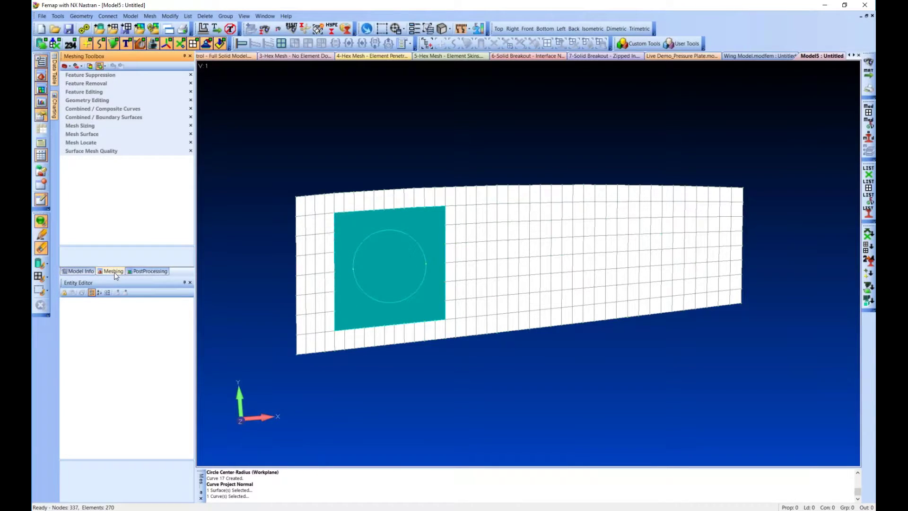
pyautogui.click(96, 100)
pyautogui.click(149, 126)
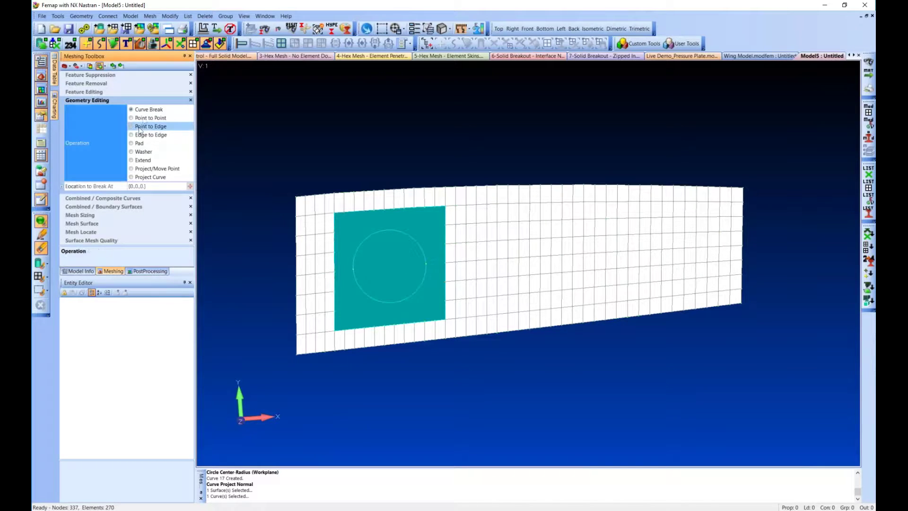
pyautogui.click(337, 230)
pyautogui.click(438, 211)
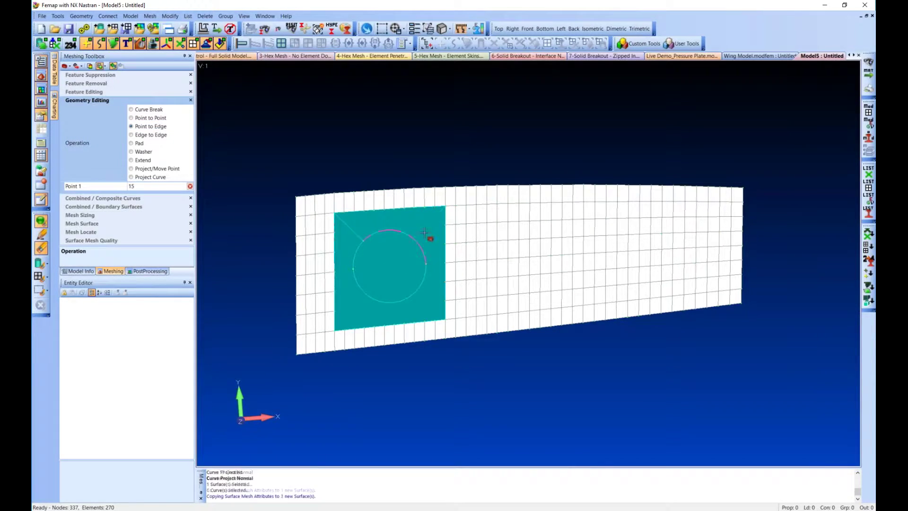
pyautogui.click(447, 319)
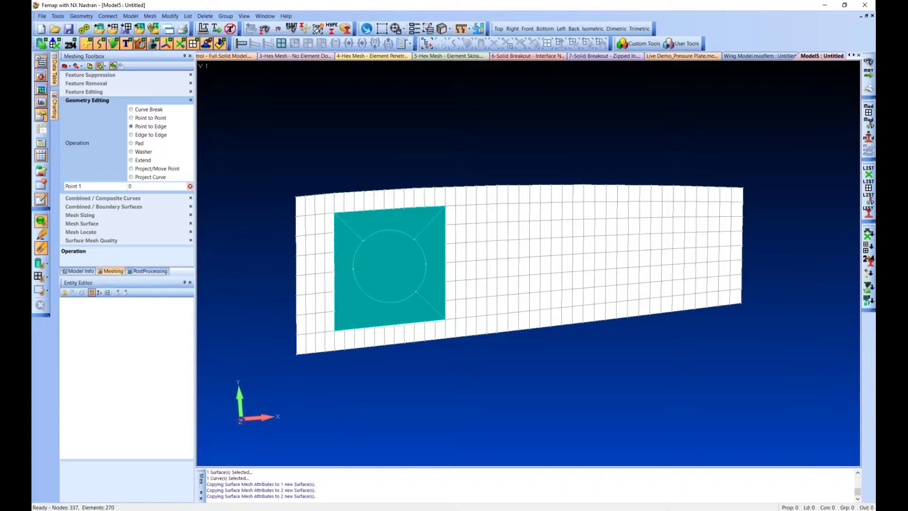
pyautogui.click(336, 328)
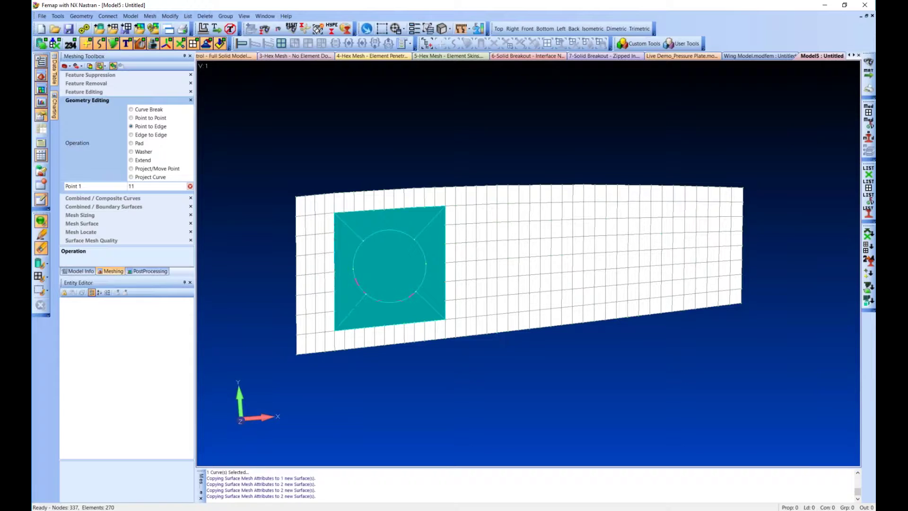
# Mesh the four surfaces around the circle with Mapped Mesh, using the 247..New Property property and Size All, Connect sizing.
pyautogui.click(112, 198)
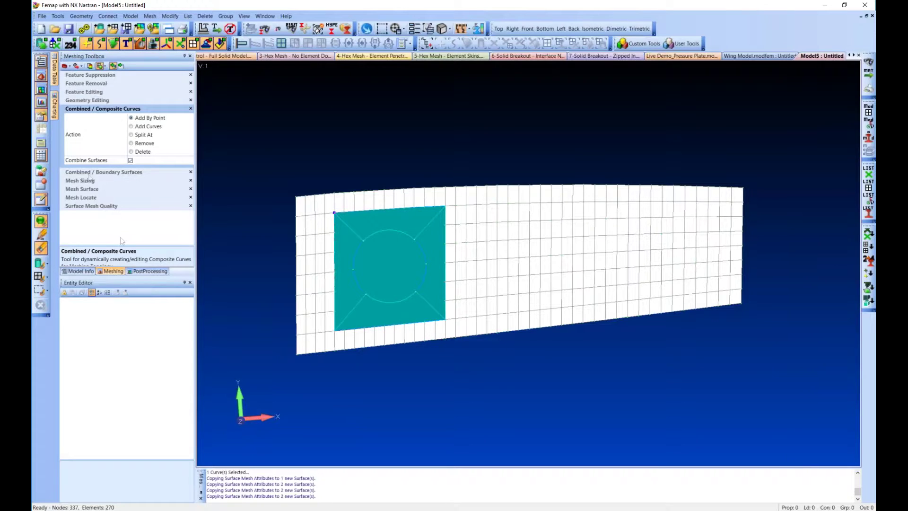
pyautogui.click(94, 190)
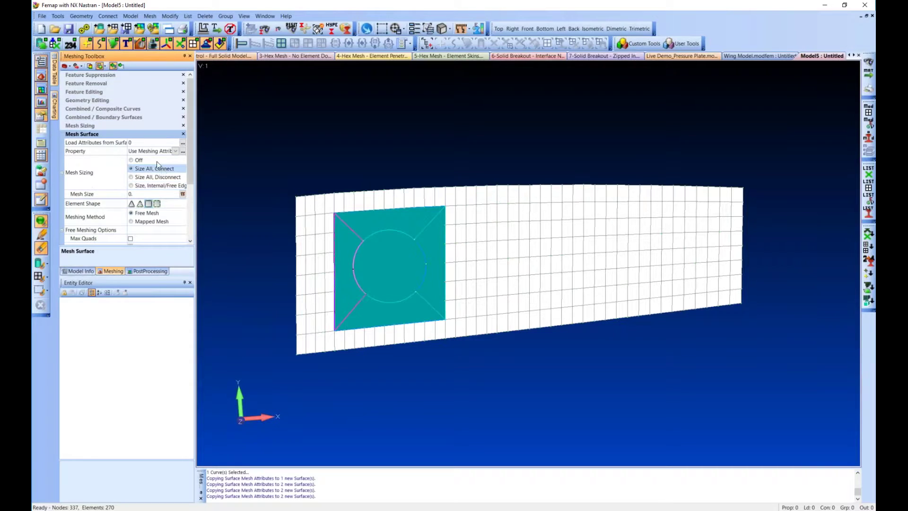
pyautogui.click(173, 151)
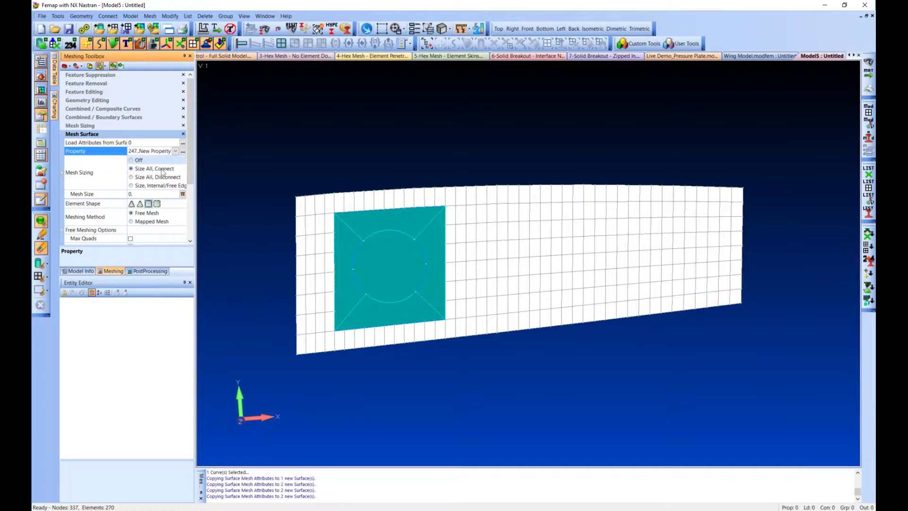
pyautogui.click(131, 221)
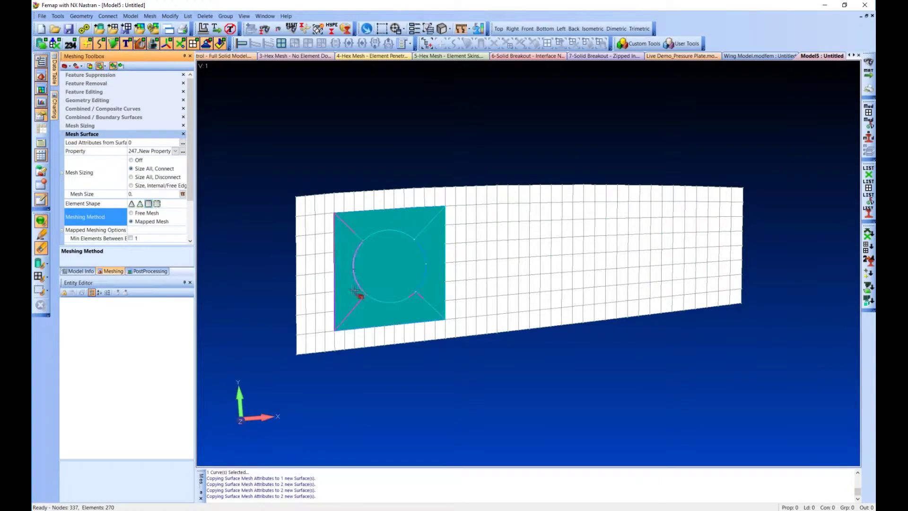
pyautogui.click(387, 208)
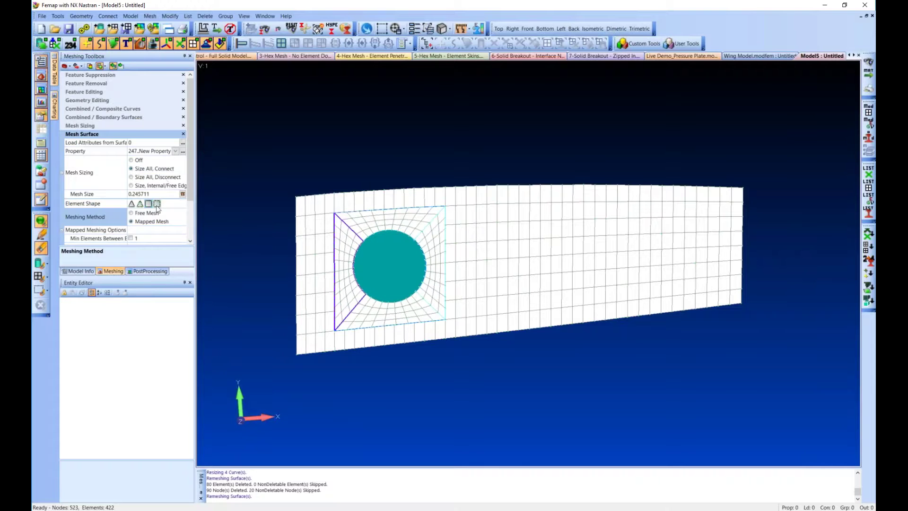
# Size the upper edge of the square region around the hole to 10 elements with Mesh Sizing, Set To.
pyautogui.click(88, 126)
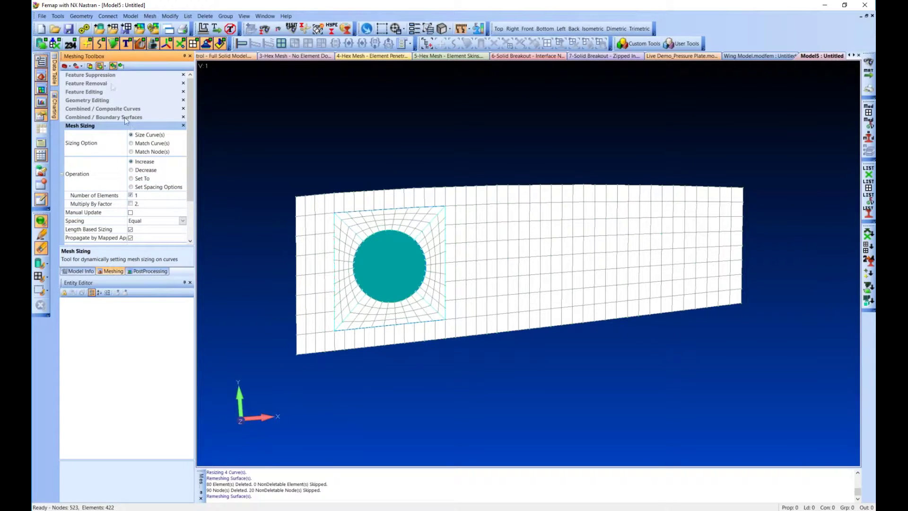
pyautogui.click(372, 208)
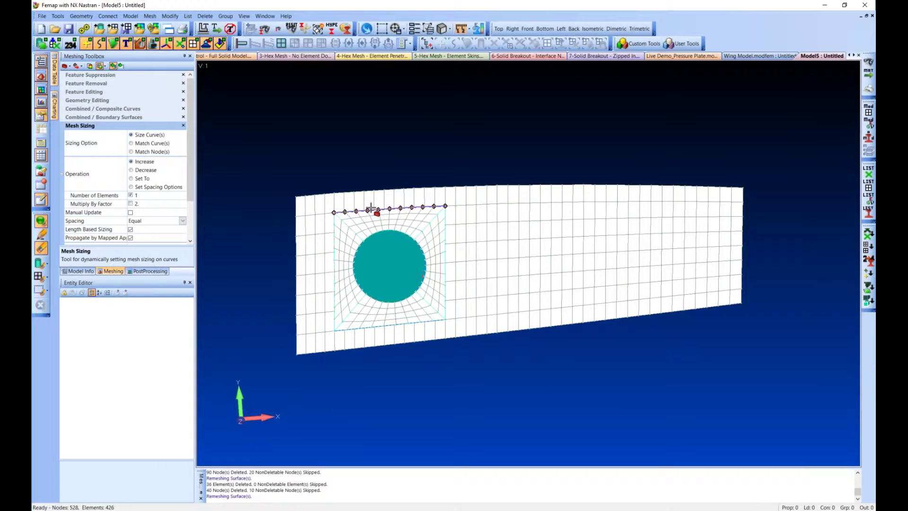
pyautogui.click(140, 178)
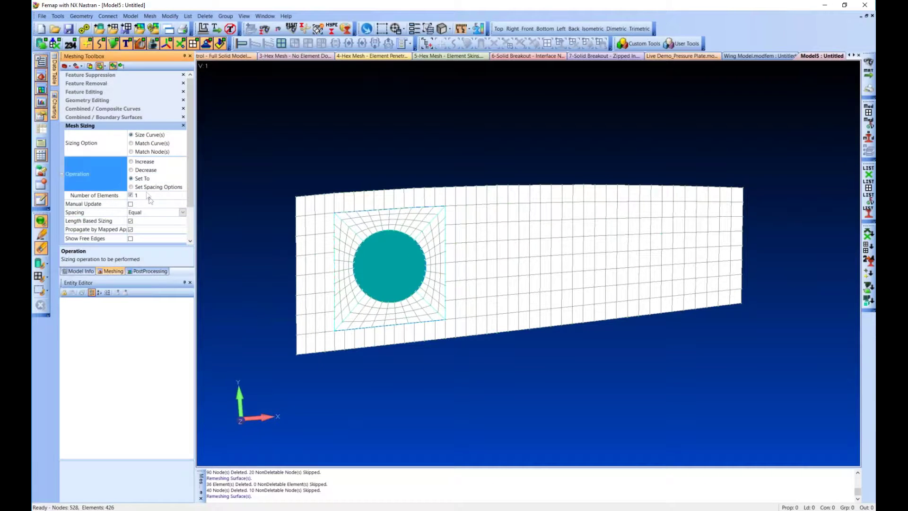
pyautogui.click(149, 196)
pyautogui.scroll(1, 150, 196)
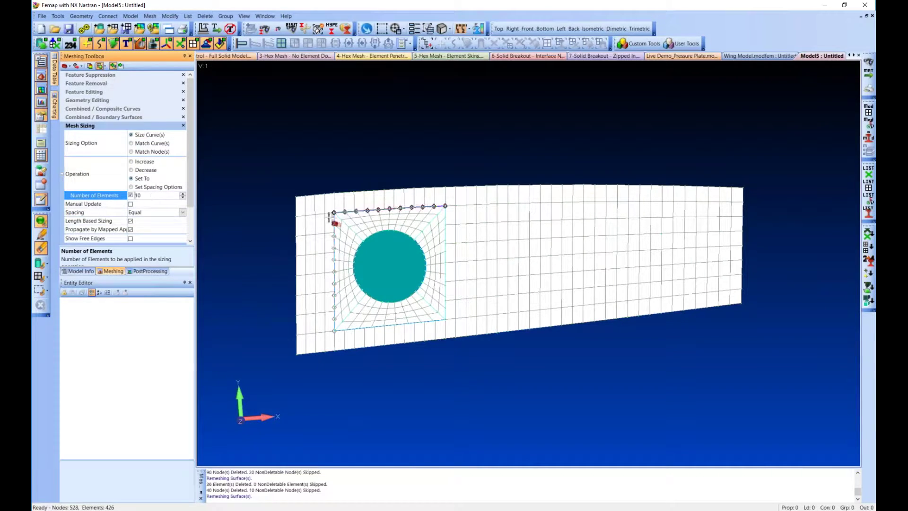
pyautogui.click(355, 210)
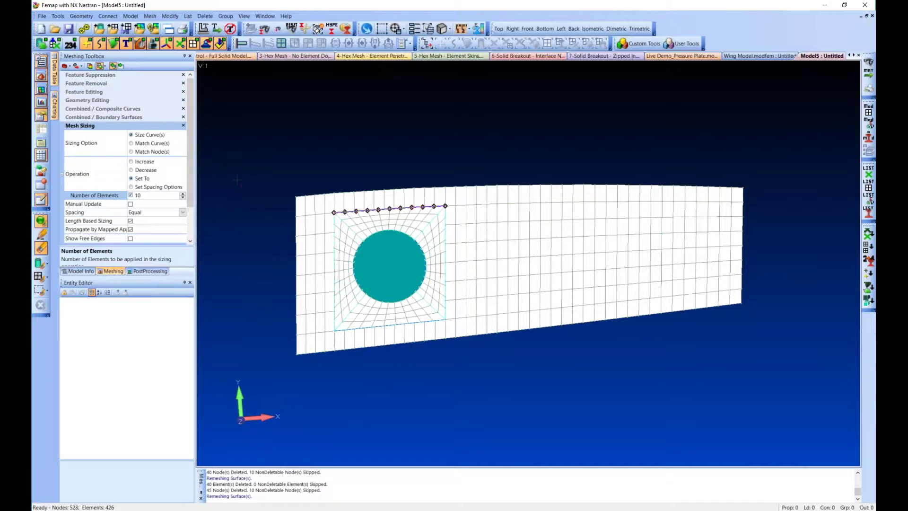
# Reduce the upper edge of the square region around the hole to 8 elements.
pyautogui.click(151, 196)
pyautogui.scroll(-2, 151, 196)
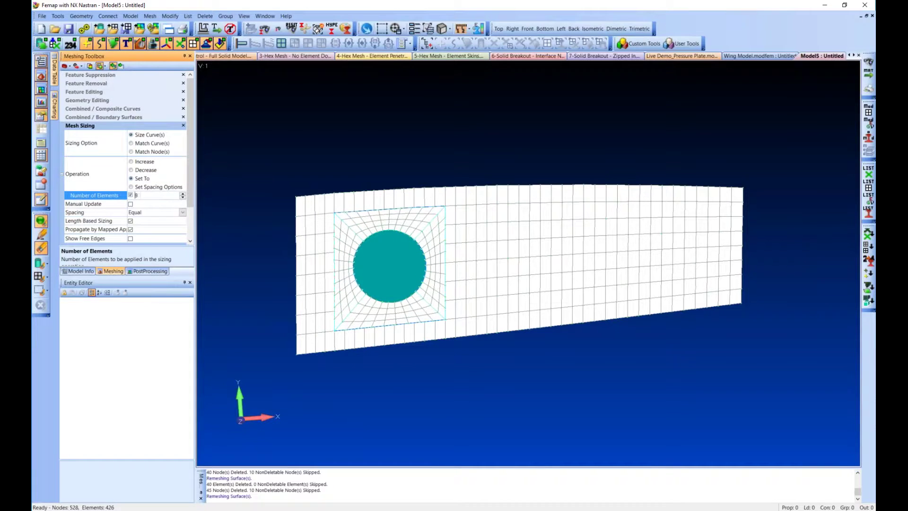
pyautogui.click(353, 213)
pyautogui.click(164, 188)
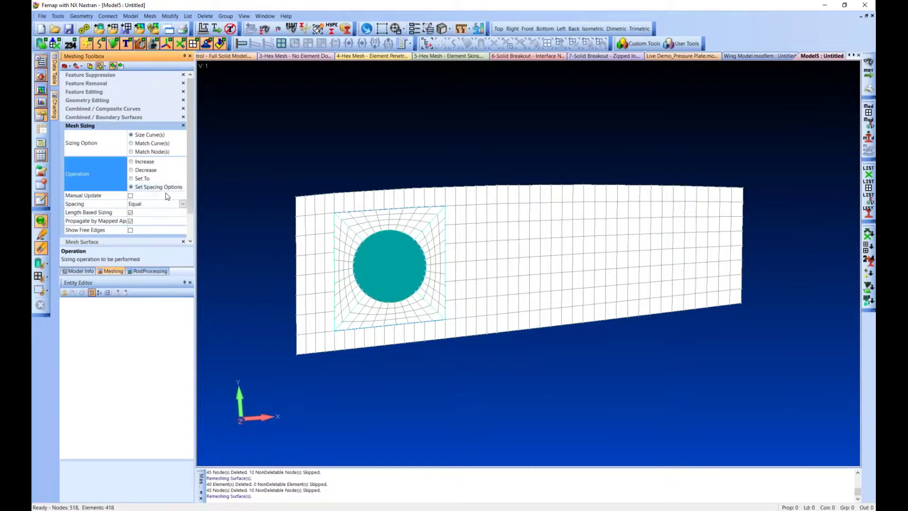
pyautogui.click(147, 178)
# Set a diagonal curve and the upper edge of the square region around the hole to 12 elements.
pyautogui.click(148, 195)
pyautogui.scroll(2, 148, 196)
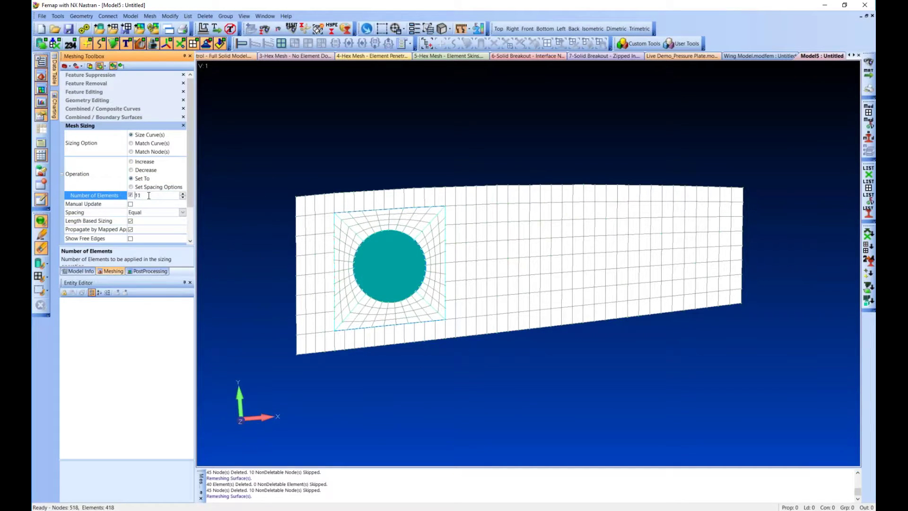
pyautogui.scroll(1, 149, 196)
pyautogui.click(347, 223)
pyautogui.click(352, 214)
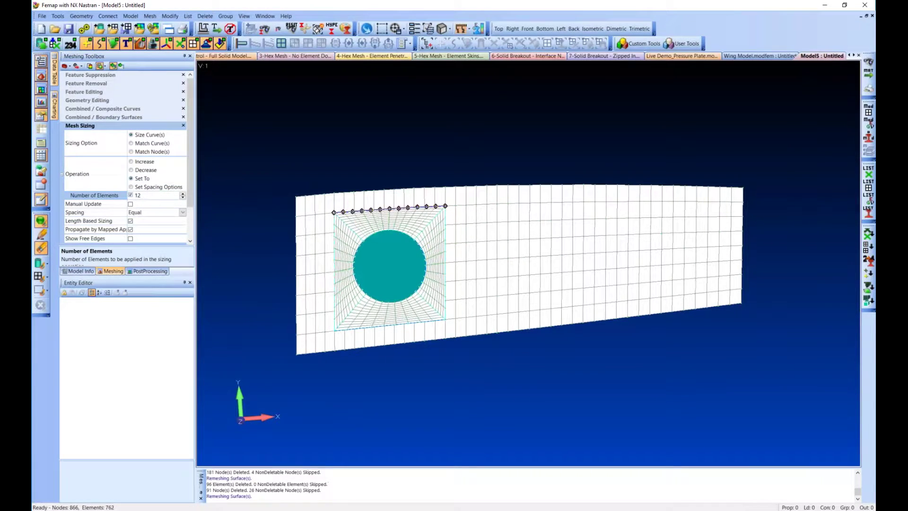
# Set the upper and lower edges of the square region around the hole to 11 elements each.
pyautogui.click(162, 198)
pyautogui.scroll(-1, 163, 197)
pyautogui.click(379, 208)
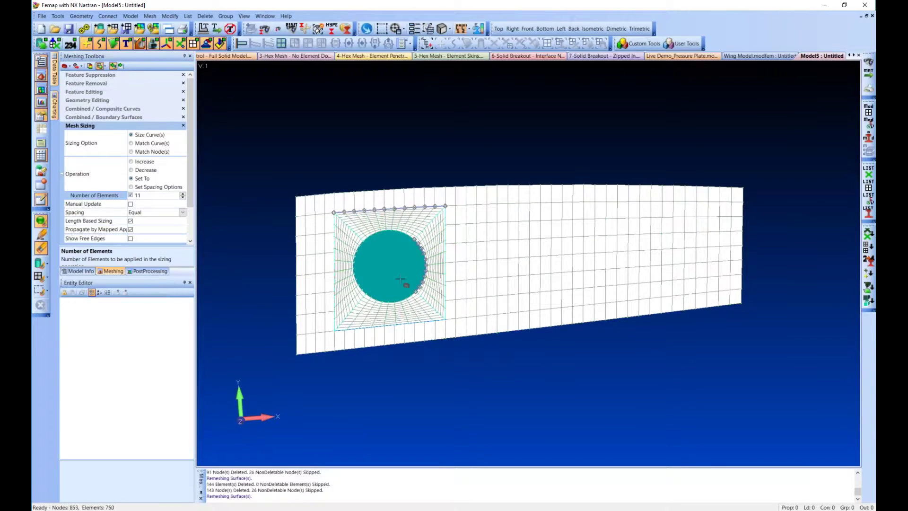
pyautogui.click(389, 324)
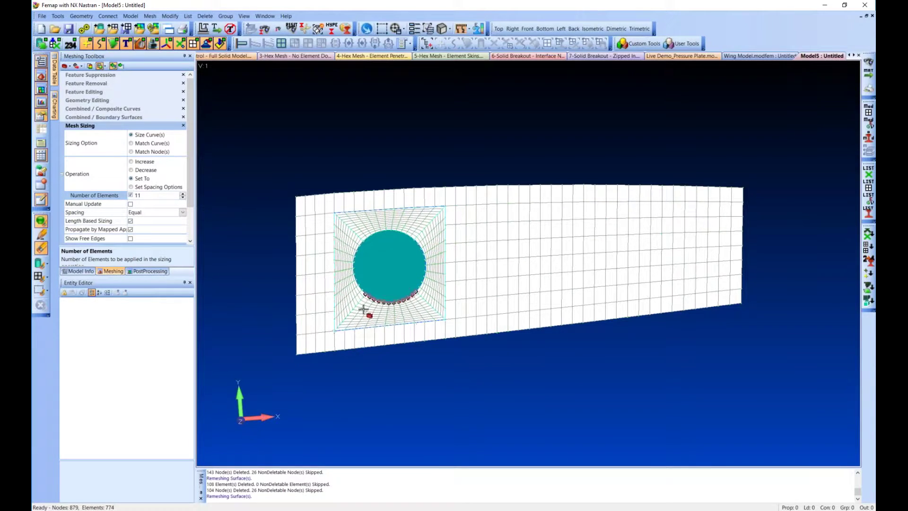
# Set both vertical side edges of the square region around the hole to 6 elements each.
pyautogui.click(144, 195)
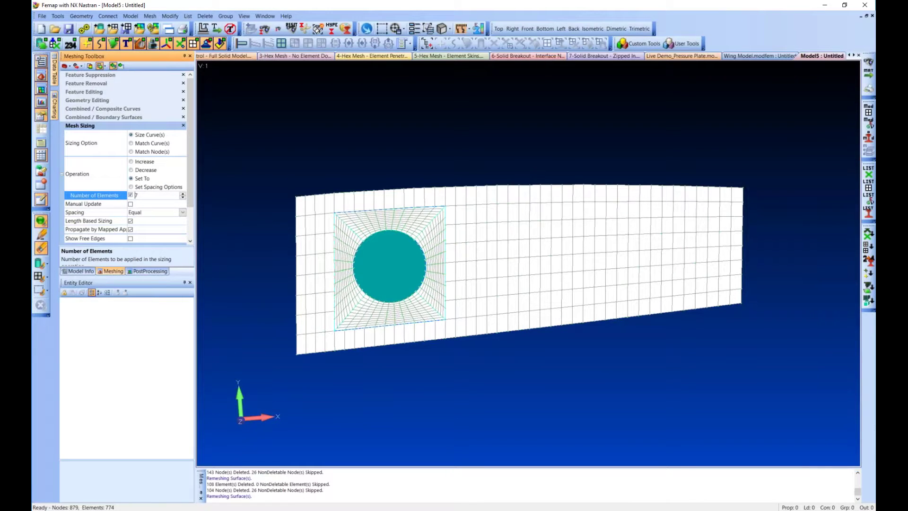
pyautogui.press('Down')
pyautogui.click(461, 272)
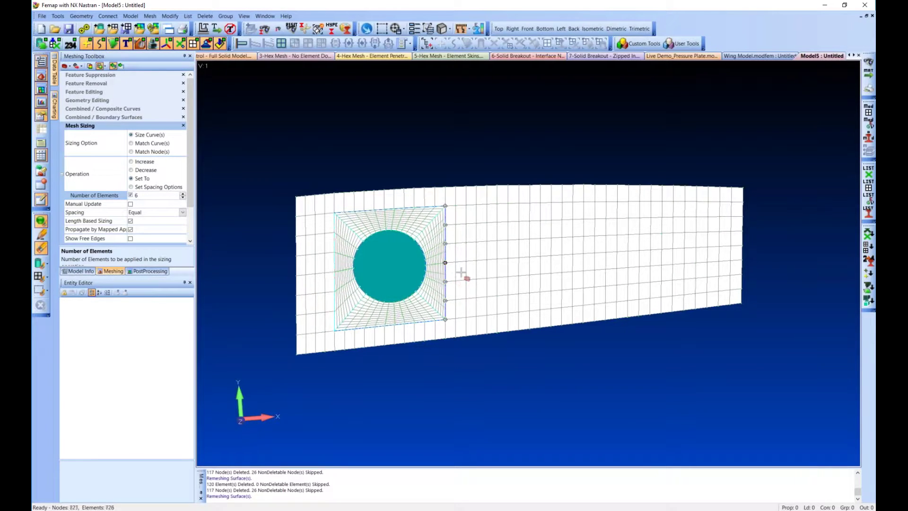
pyautogui.click(416, 207)
# Set the diagonal curves between the square's corners and the hole to 3 elements.
pyautogui.click(144, 195)
pyautogui.press('Down')
pyautogui.press('Down')
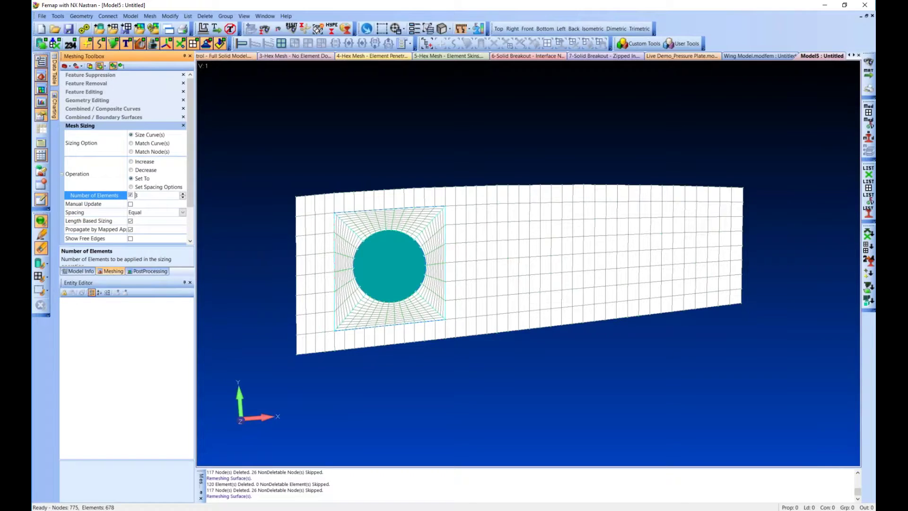
pyautogui.click(334, 241)
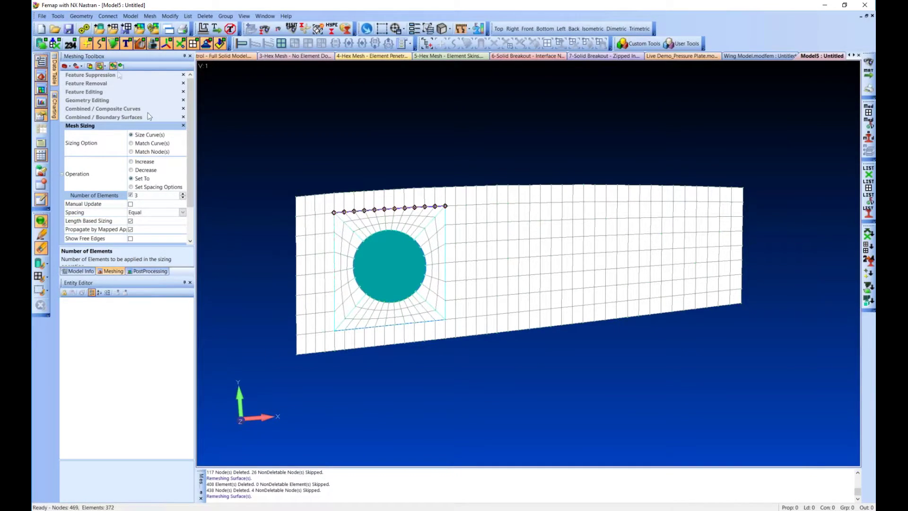
# Start a coincident node check on the nodes in a box enclosing the square region around the hole.
pyautogui.click(74, 16)
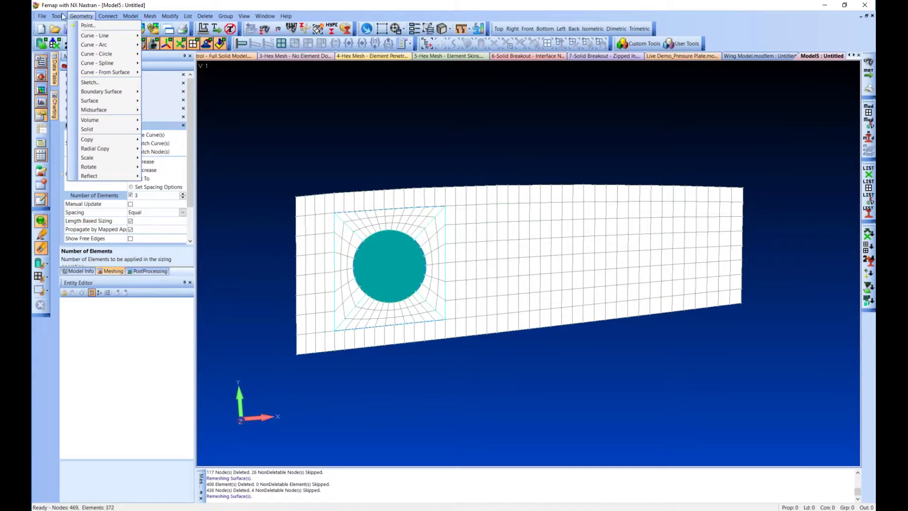
pyautogui.click(58, 16)
pyautogui.moveTo(156, 239)
pyautogui.click(193, 263)
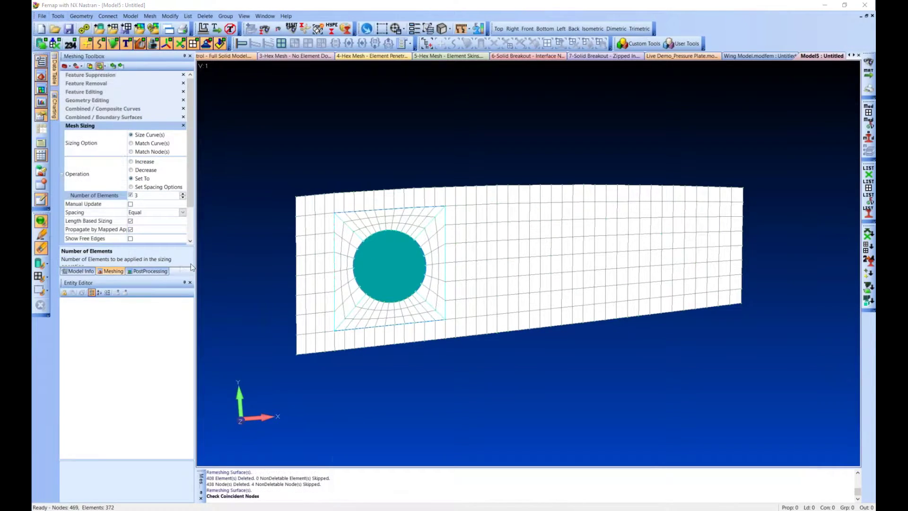
pyautogui.moveTo(241, 156); pyautogui.dragTo(526, 384)
pyautogui.click(563, 490)
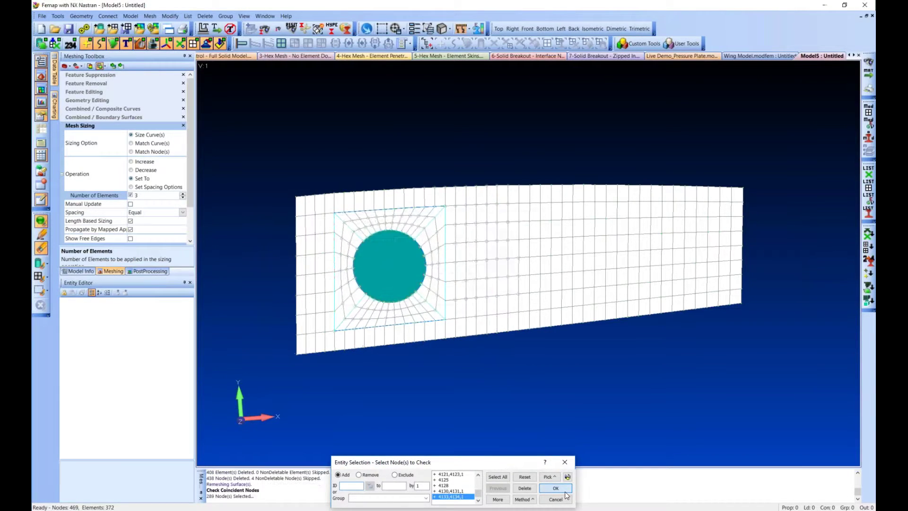
pyautogui.click(563, 491)
# Preview and merge the coincident nodes with a tolerance of 0.1 and Merge Across Output CSys enabled.
pyautogui.click(439, 272)
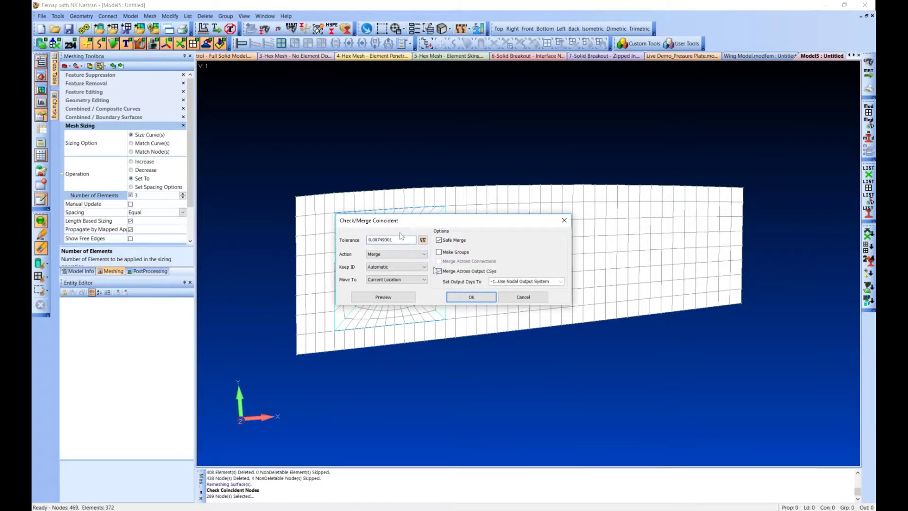
pyautogui.write('.1')
pyautogui.click(400, 298)
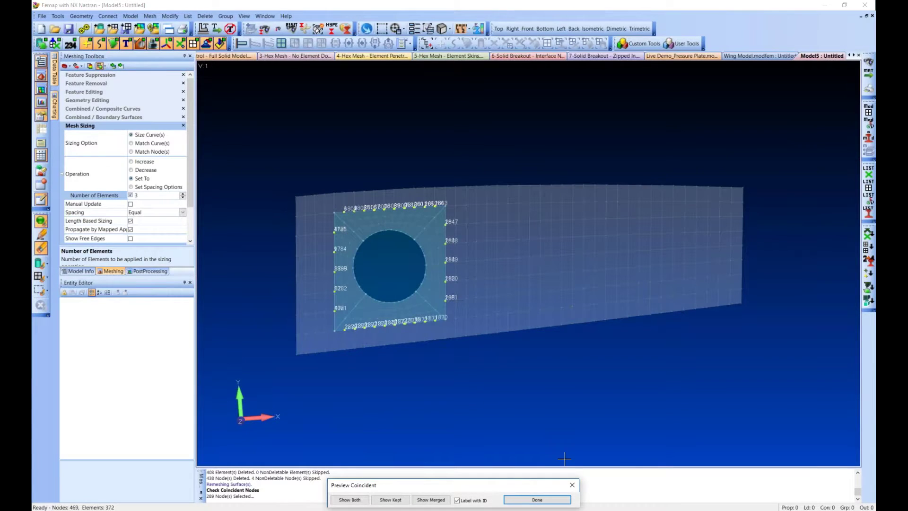
pyautogui.click(537, 499)
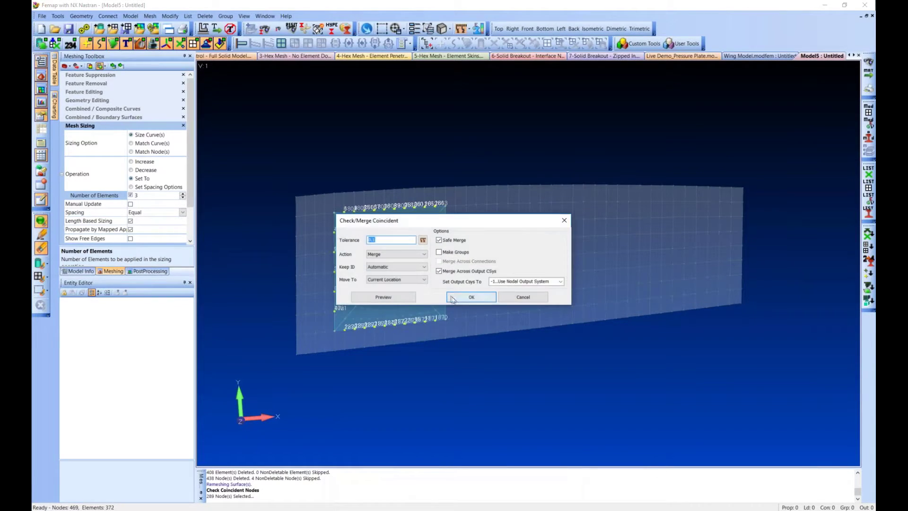
pyautogui.click(455, 298)
# Inspect the rib mesh in the Free Edge model style and return to the filled mesh display.
pyautogui.press('F5')
pyautogui.click(469, 499)
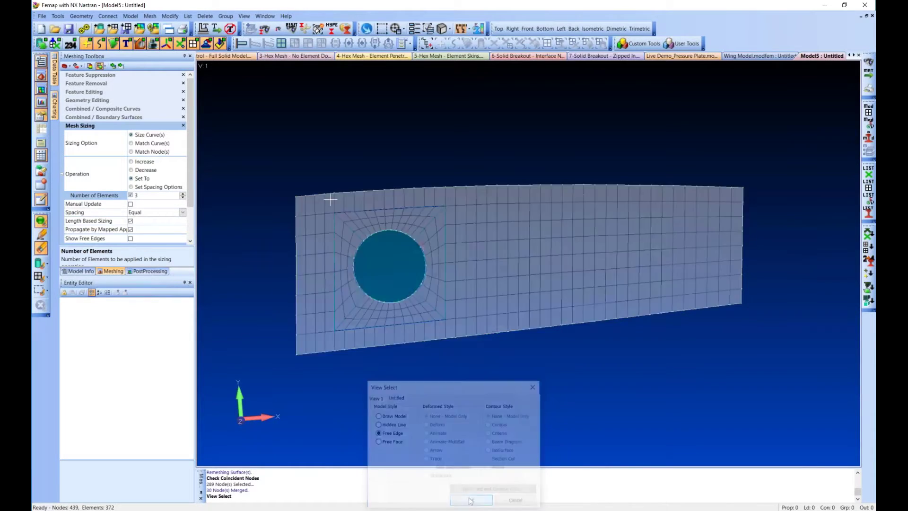
pyautogui.press('F5')
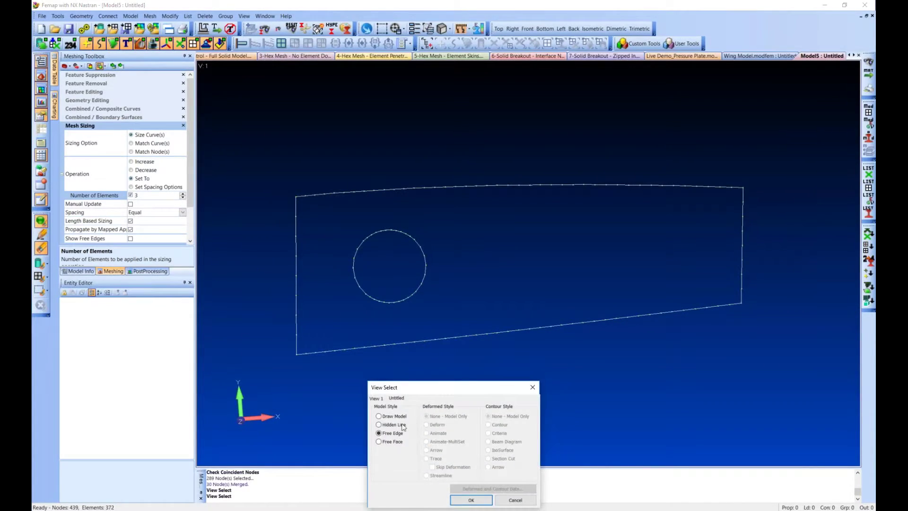
pyautogui.click(464, 494)
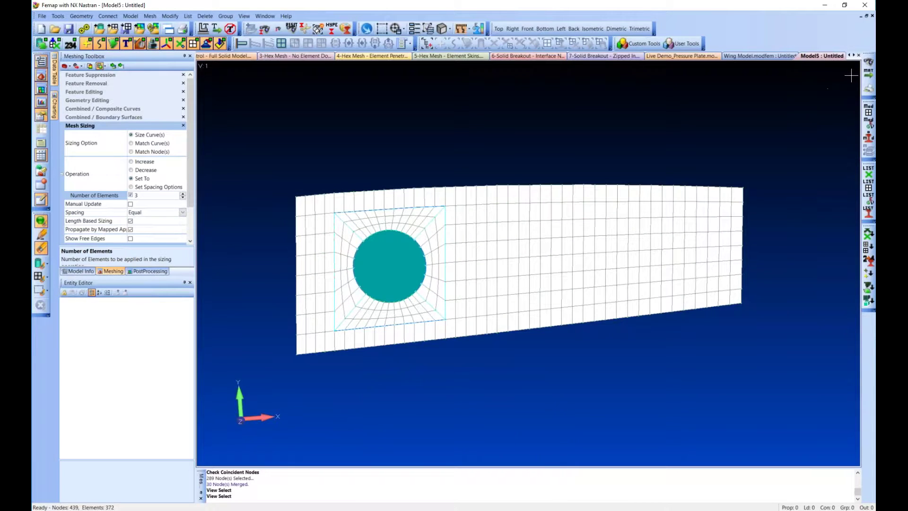
# Run the display program file that hides the geometry and recolours the rib elements light blue.
pyautogui.click(868, 61)
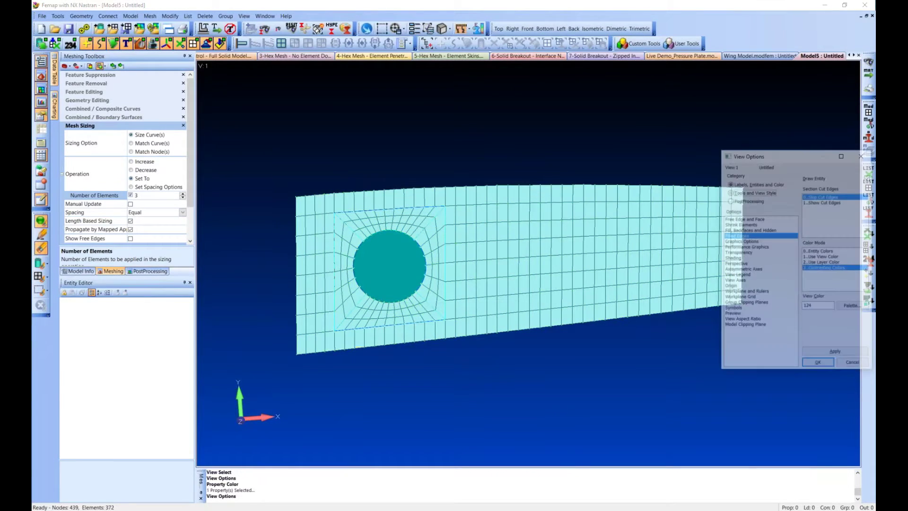
# Start a Map Output From Model load using Wing Model.modfem as the source and 14..Breakout Rib as the results group.
pyautogui.click(132, 15)
pyautogui.moveTo(152, 85)
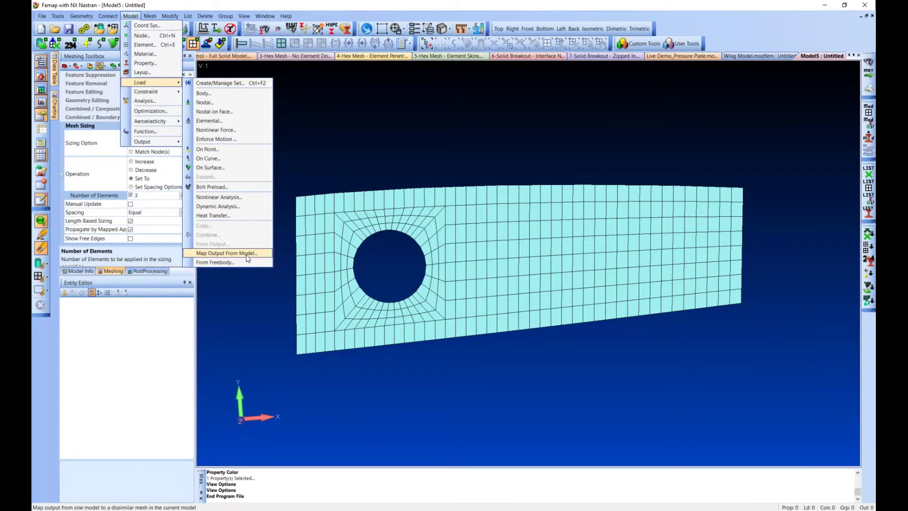
pyautogui.click(246, 255)
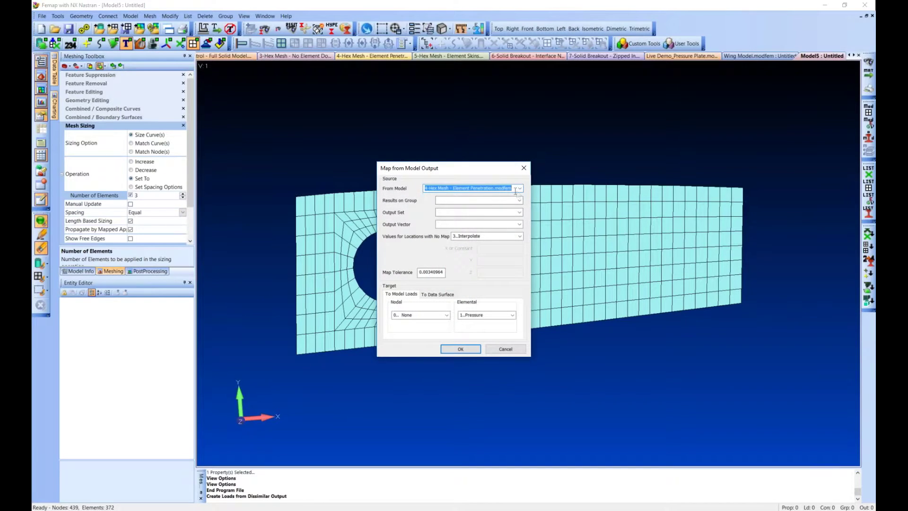
pyautogui.click(518, 190)
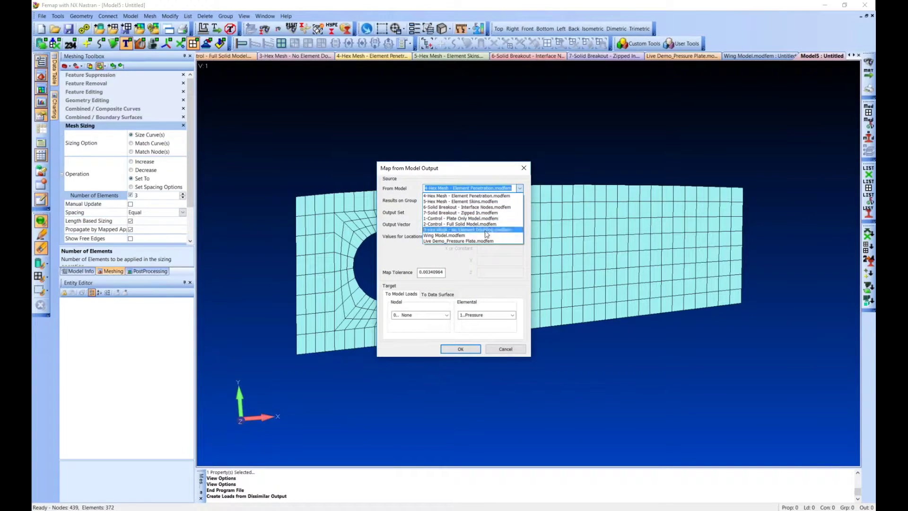
pyautogui.click(457, 235)
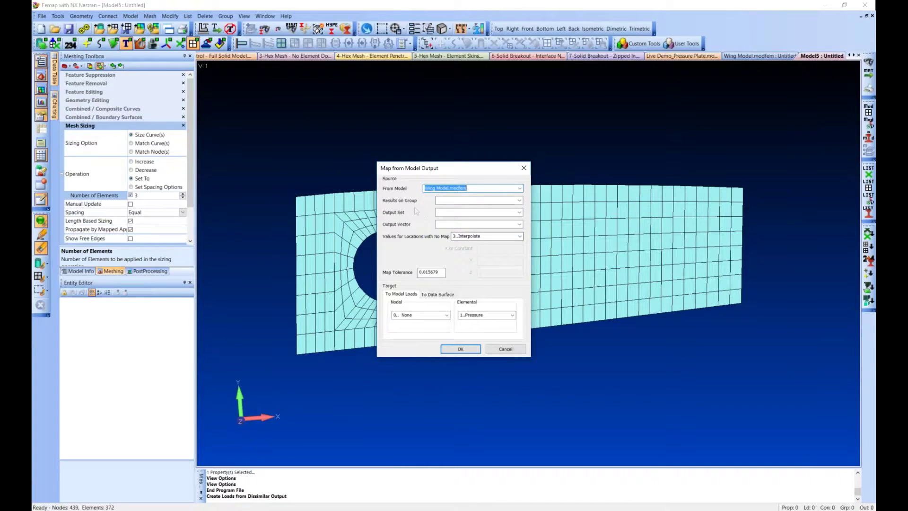
pyautogui.click(518, 200)
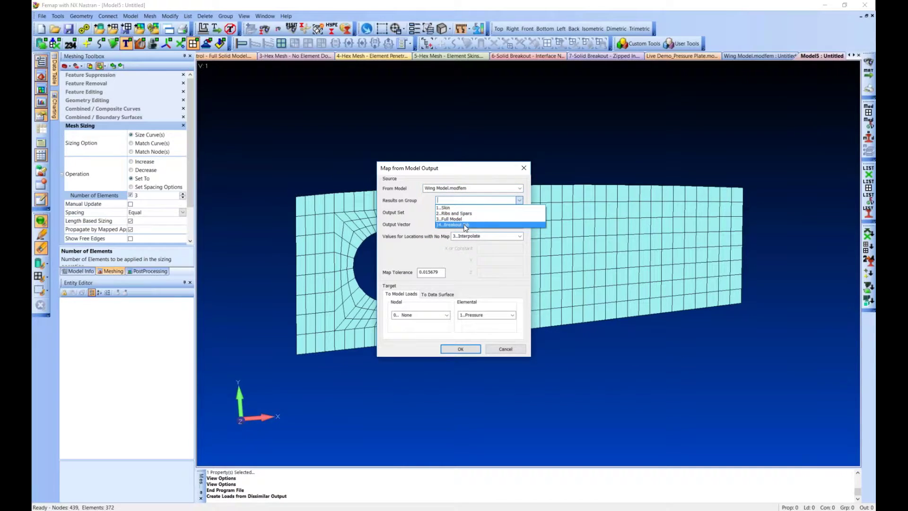
pyautogui.click(465, 225)
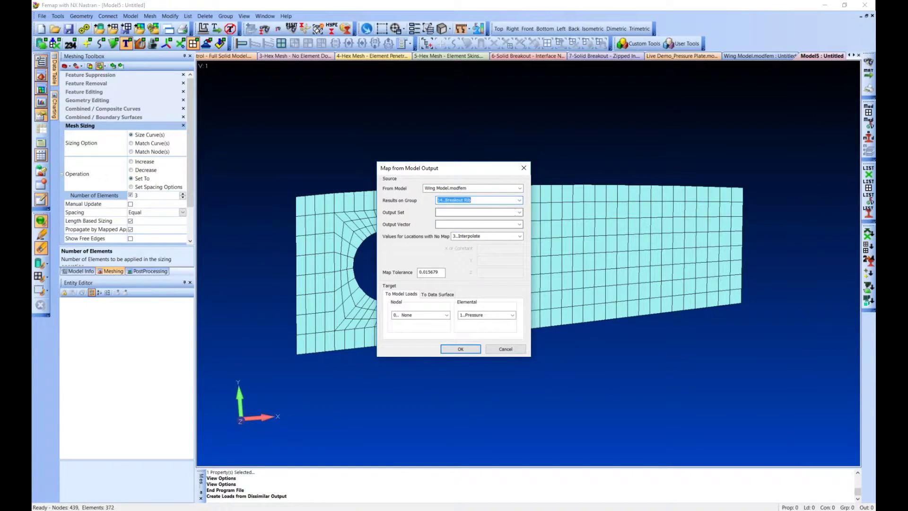
# Set the mapping source to output set 6..NX NASTRAN Case 1 with output vector 1..Total Translation.
pyautogui.click(485, 212)
pyautogui.click(474, 220)
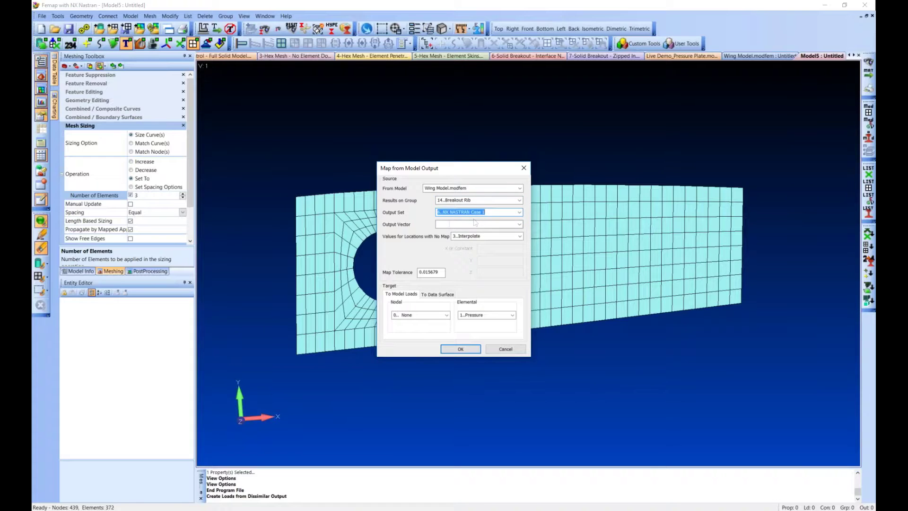
pyautogui.click(519, 224)
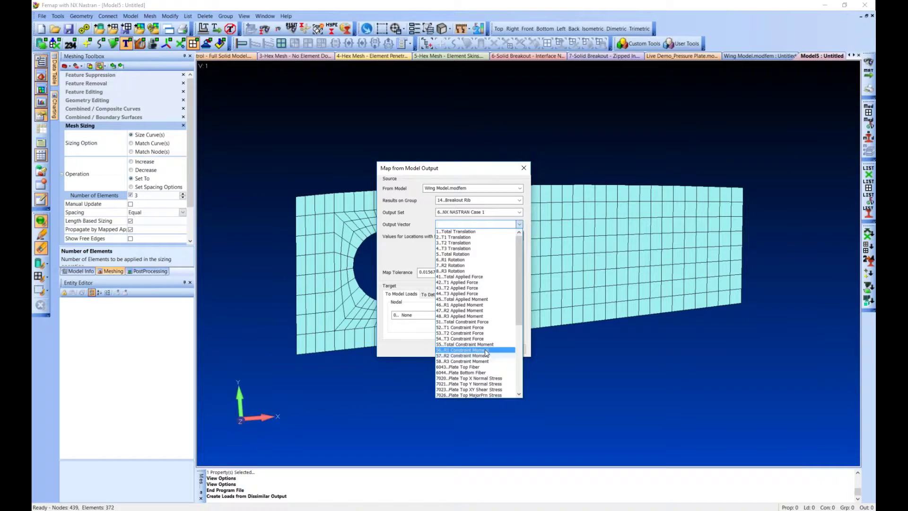
pyautogui.click(475, 231)
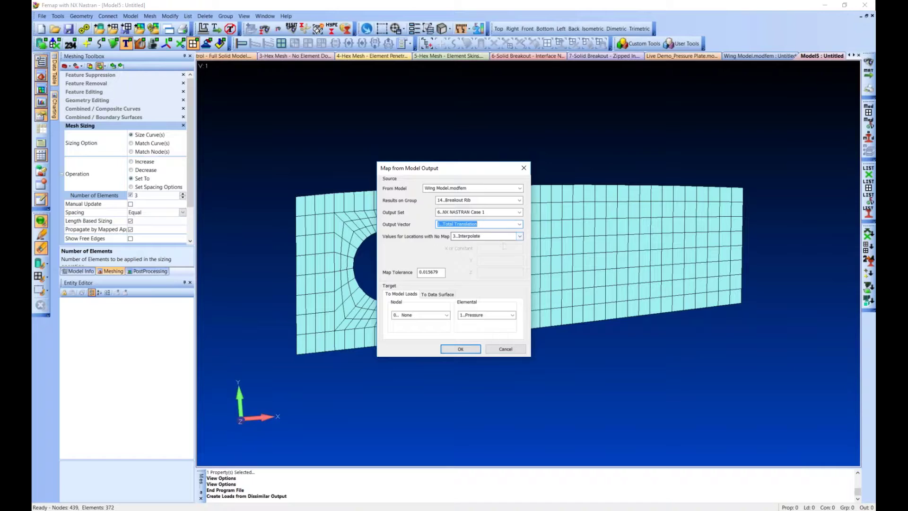
# Keep 3..Interpolate for locations with no map, choose the nodal load type as target, and accept the mapping options.
pyautogui.click(520, 236)
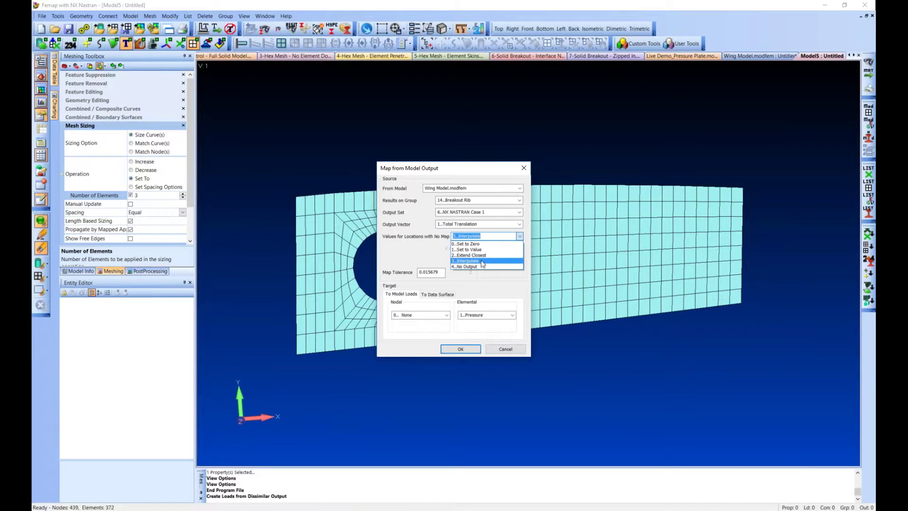
pyautogui.click(465, 261)
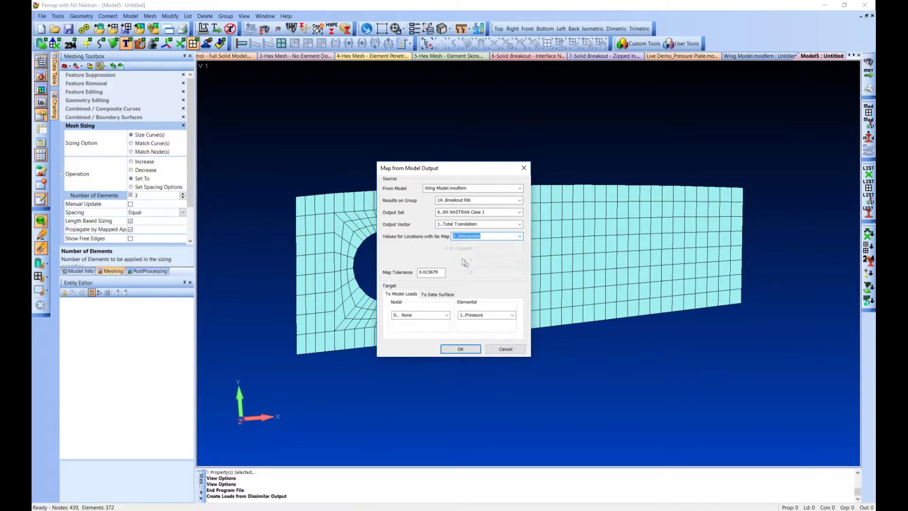
pyautogui.click(446, 315)
pyautogui.click(413, 339)
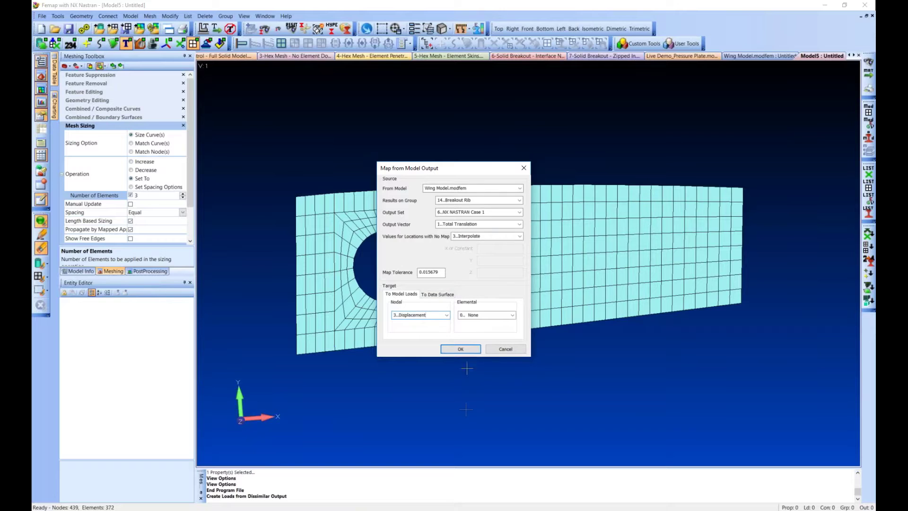
pyautogui.click(468, 350)
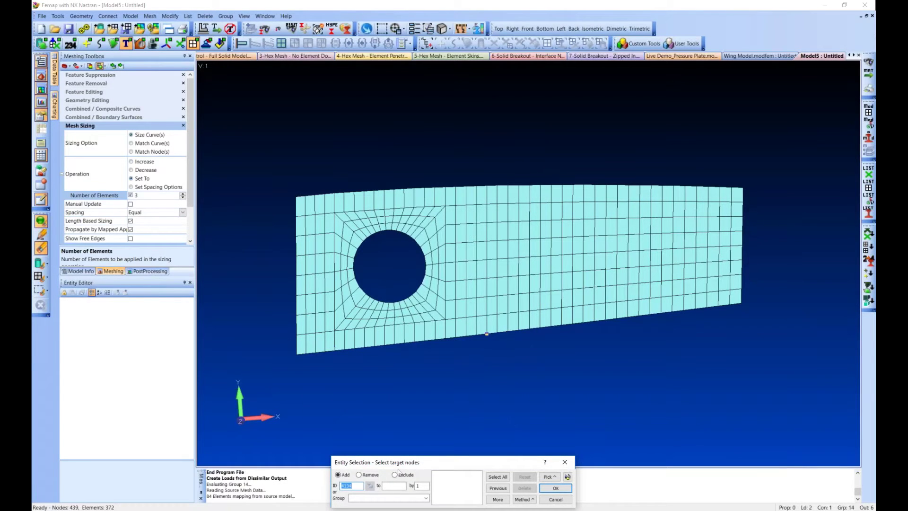
# Select all nodes along the rib's four outer edges as target nodes and map the translations onto them.
pyautogui.moveTo(268, 149); pyautogui.dragTo(597, 203)
pyautogui.moveTo(561, 142); pyautogui.dragTo(786, 199)
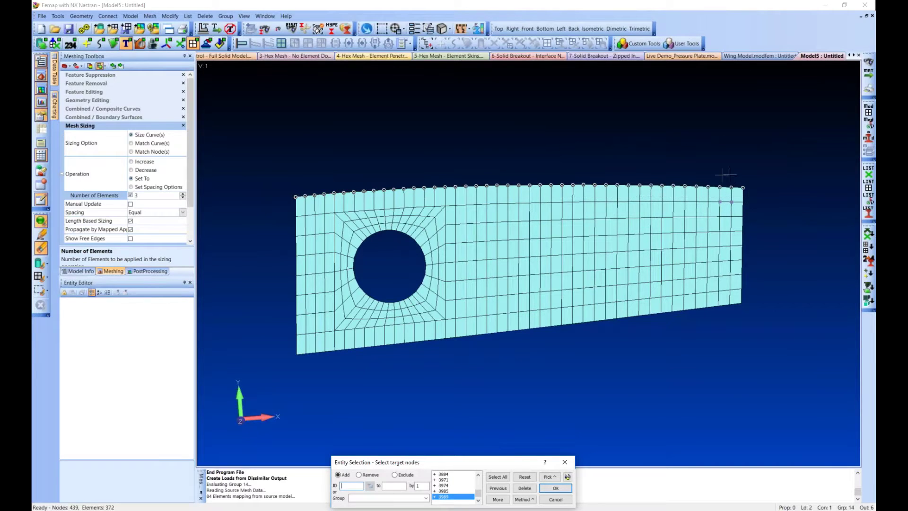
pyautogui.moveTo(731, 170); pyautogui.dragTo(603, 381)
pyautogui.moveTo(559, 269); pyautogui.dragTo(577, 281, button='middle')
pyautogui.moveTo(252, 311); pyautogui.dragTo(674, 386)
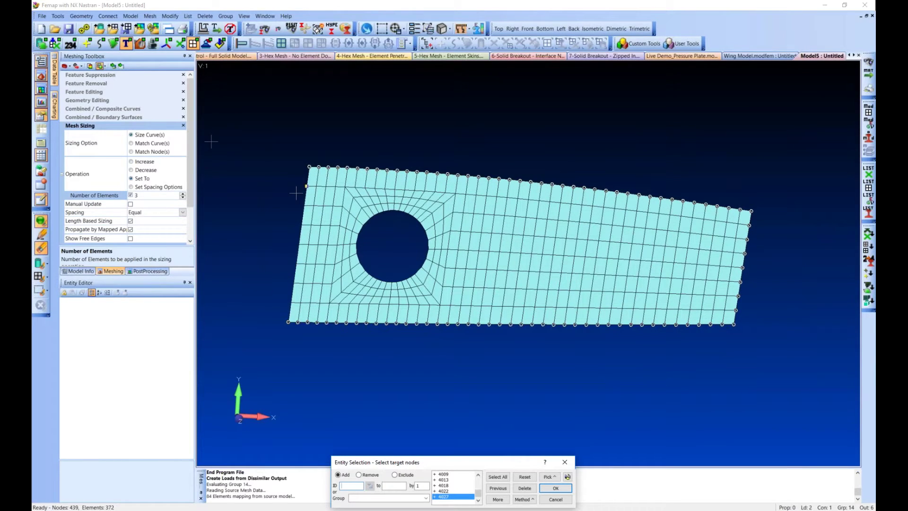
pyautogui.moveTo(360, 209); pyautogui.dragTo(339, 223, button='middle')
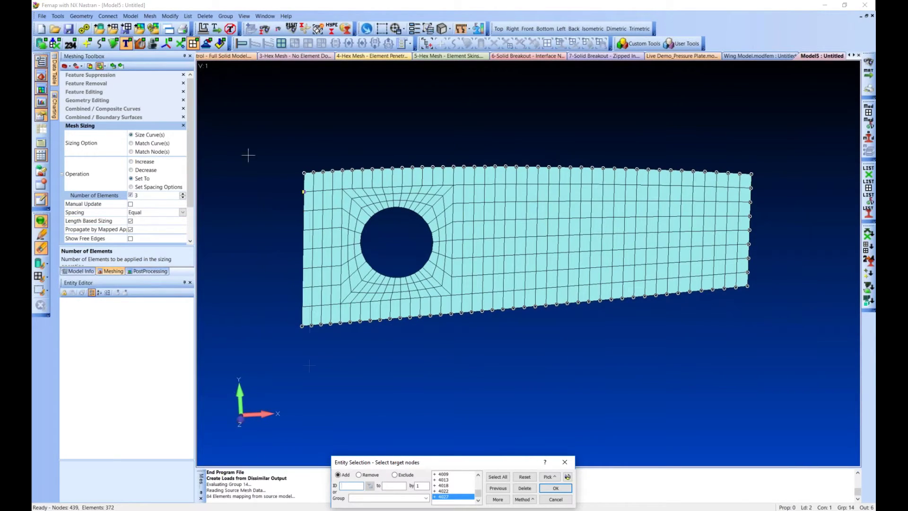
pyautogui.moveTo(237, 134); pyautogui.dragTo(309, 364)
pyautogui.click(555, 488)
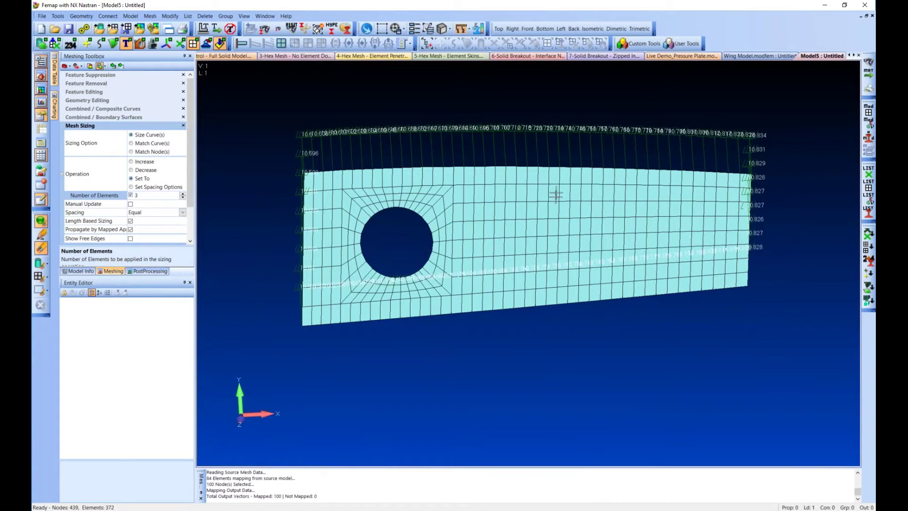
# Create a new standard constraint set with ID 1 and no title.
pyautogui.moveTo(555, 194); pyautogui.dragTo(293, 292, button='middle')
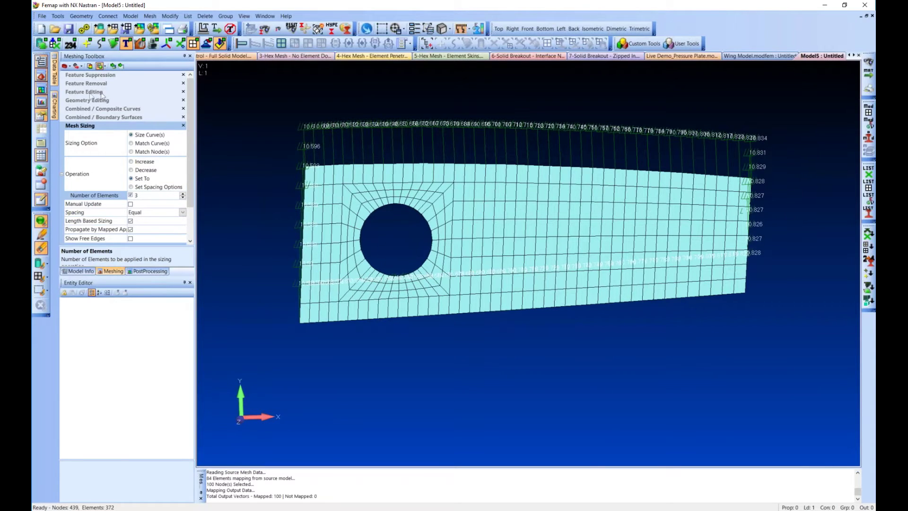
pyautogui.click(78, 271)
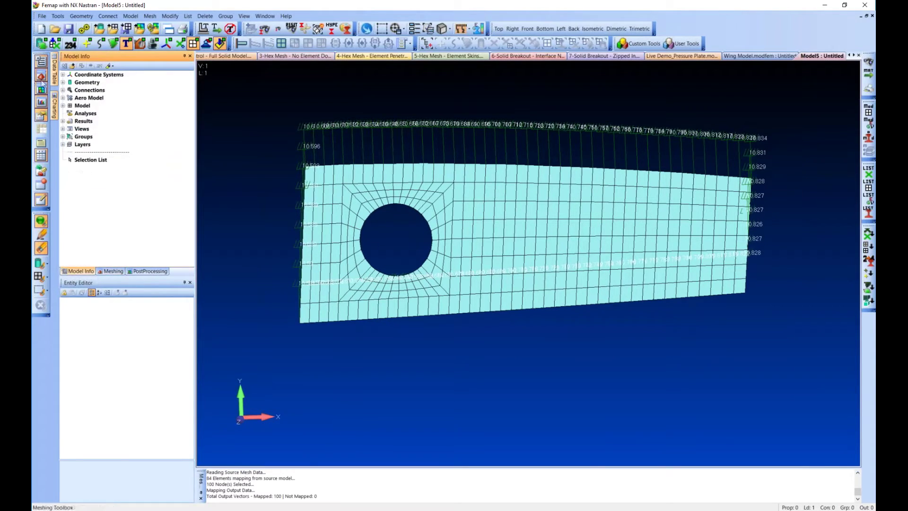
pyautogui.click(63, 106)
pyautogui.click(83, 152)
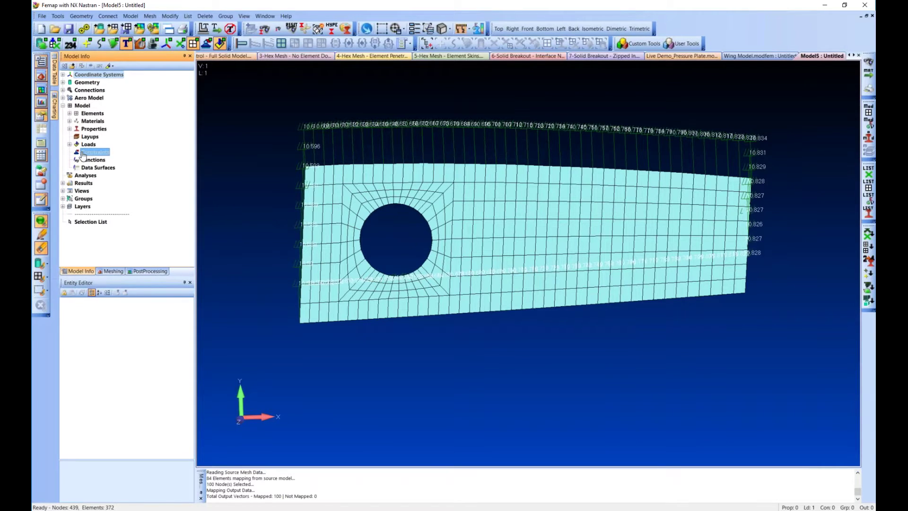
pyautogui.rightClick(83, 154)
pyautogui.click(101, 160)
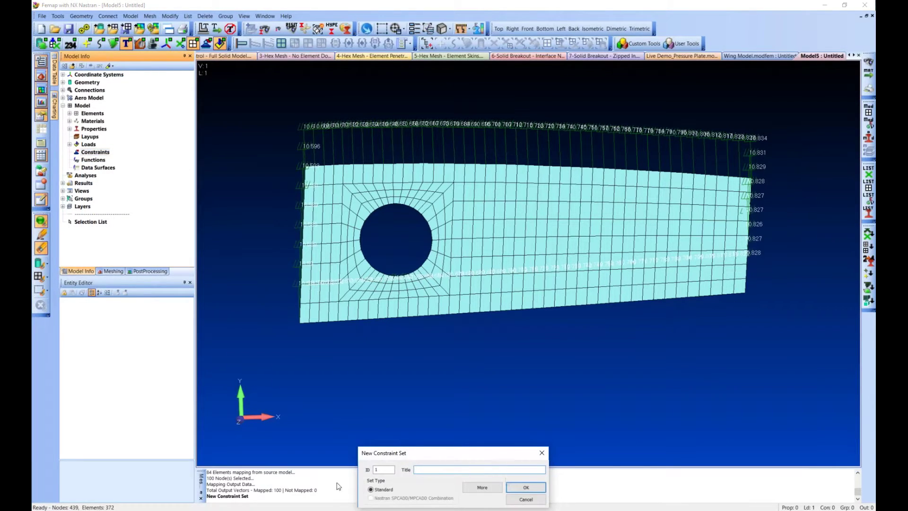
pyautogui.click(524, 487)
# Apply a pinned nodal constraint fixing TX, TY and TZ to the previously selected outer-edge nodes of the rib.
pyautogui.click(113, 167)
pyautogui.rightClick(99, 167)
pyautogui.click(116, 171)
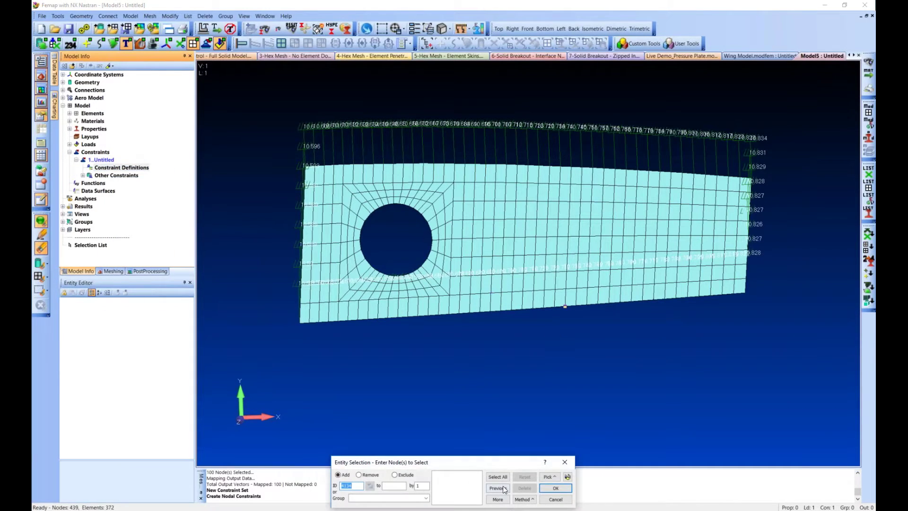
pyautogui.click(504, 487)
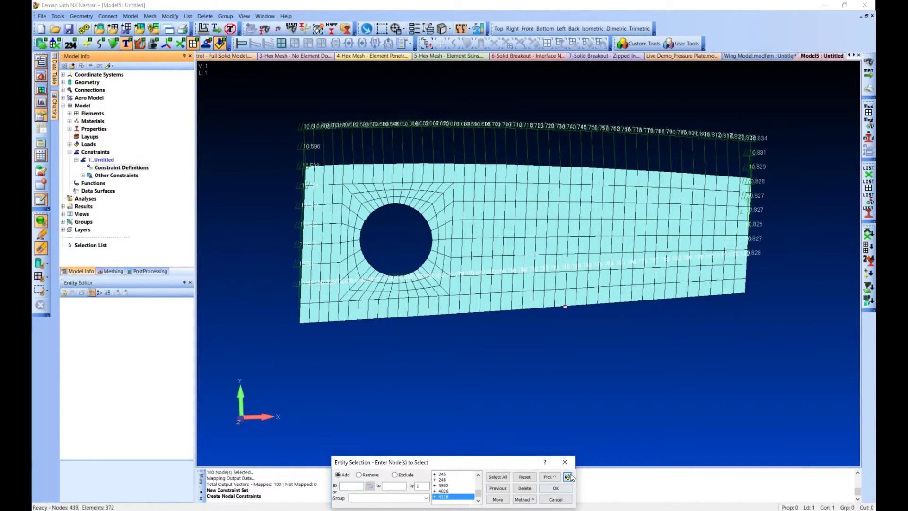
pyautogui.click(568, 476)
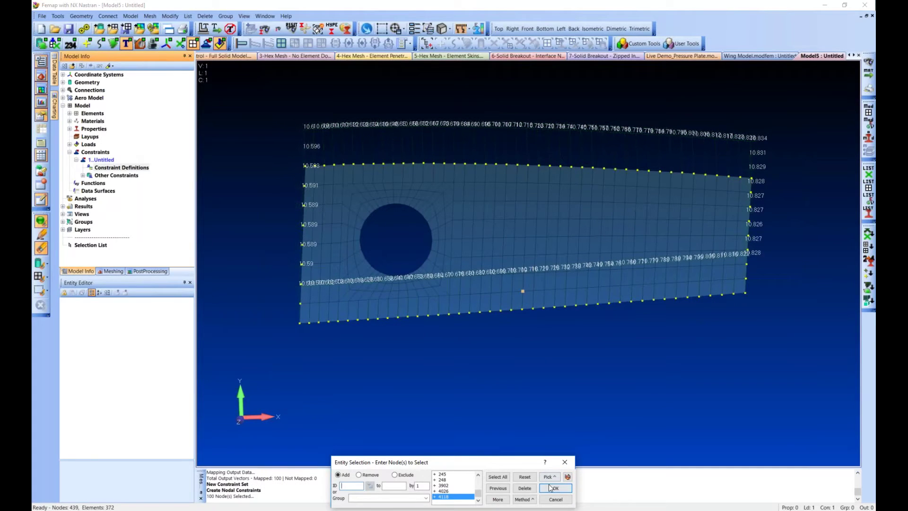
pyautogui.click(551, 488)
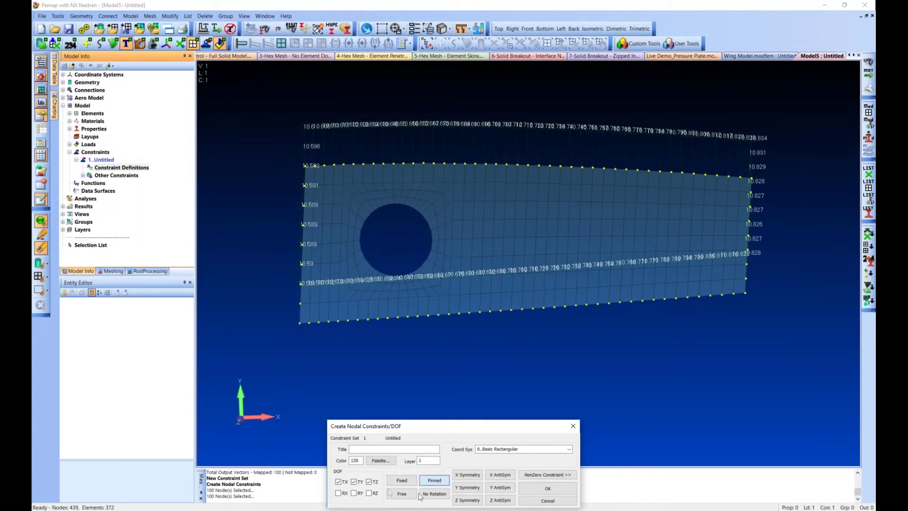
pyautogui.click(560, 492)
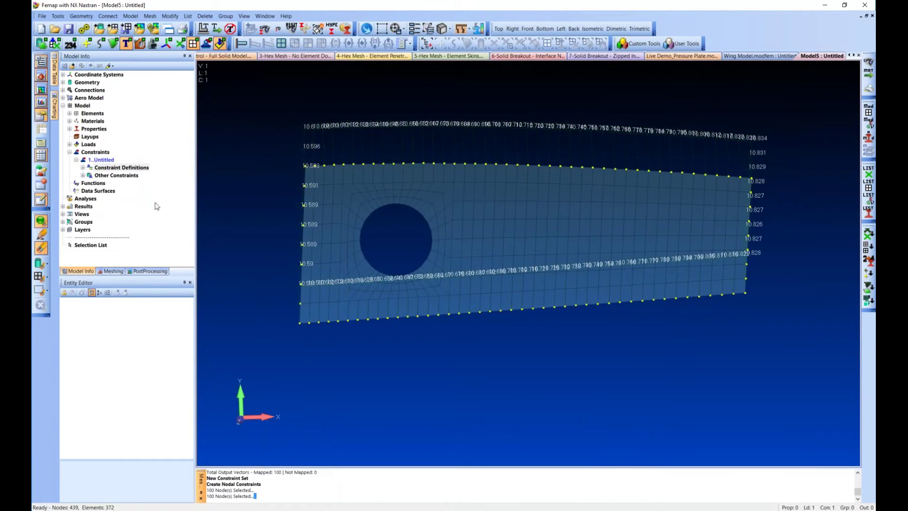
# Create an NX Nastran static analysis set with the default options and leave the analysis set manager.
pyautogui.rightClick(85, 198)
pyautogui.click(97, 201)
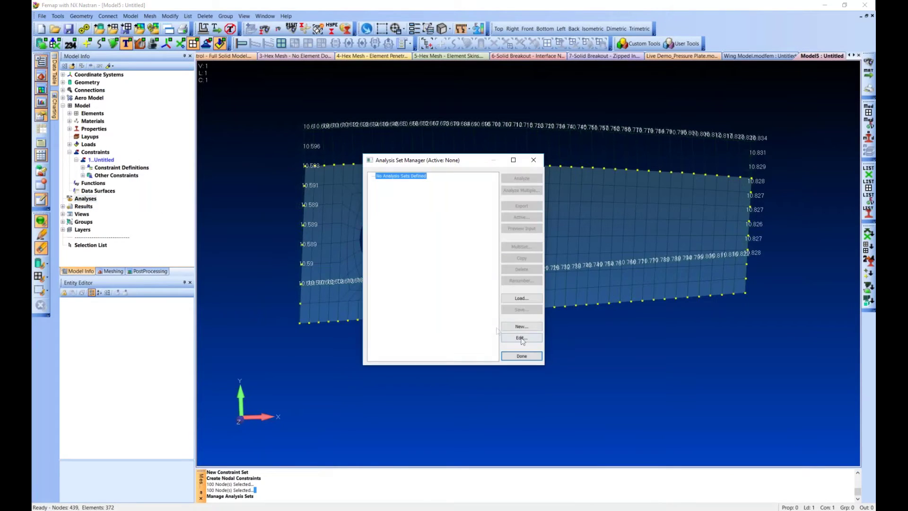
pyautogui.click(520, 326)
pyautogui.click(458, 499)
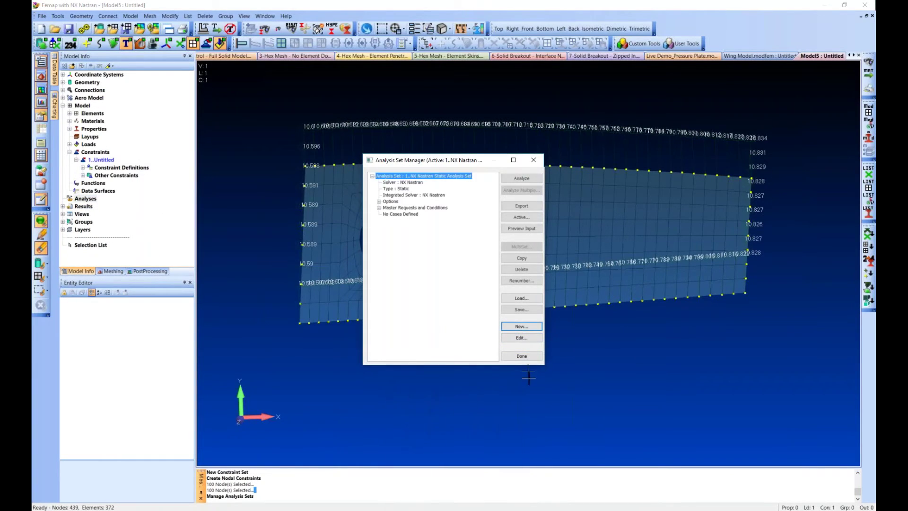
pyautogui.click(504, 177)
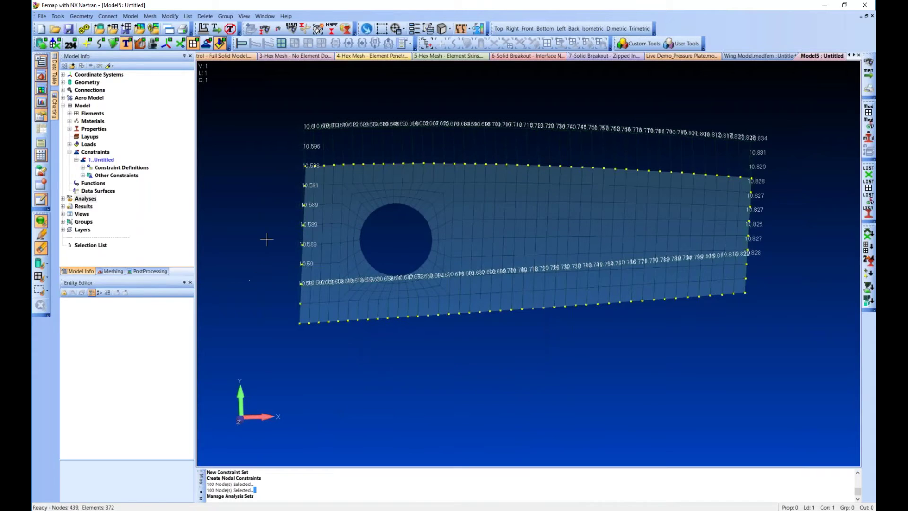
# Analyze the NX Nastran Static Analysis Set and close the analysis monitor once the solve is complete.
pyautogui.click(62, 198)
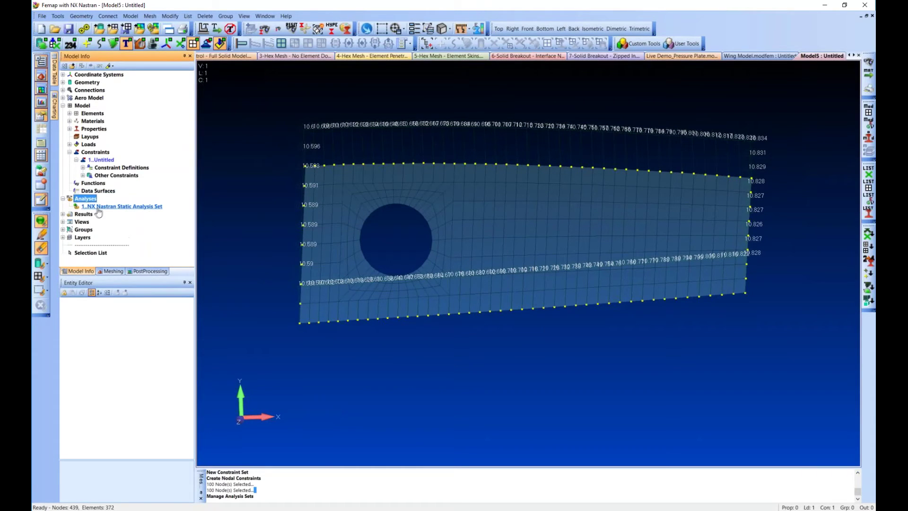
pyautogui.click(99, 208)
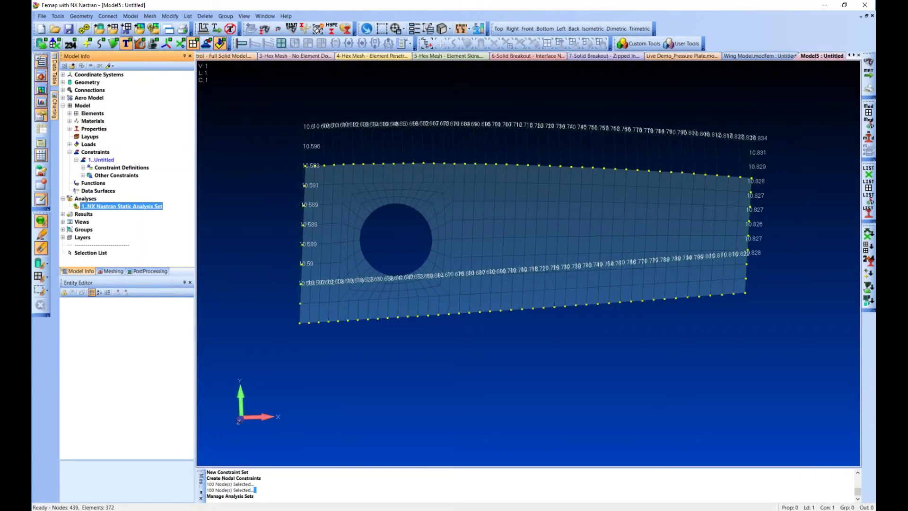
pyautogui.rightClick(97, 207)
pyautogui.click(125, 285)
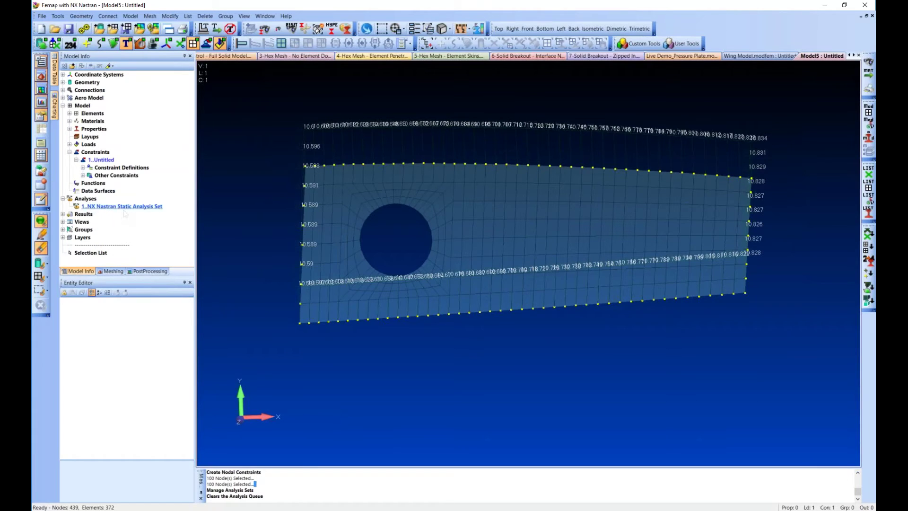
pyautogui.rightClick(130, 207)
pyautogui.click(142, 282)
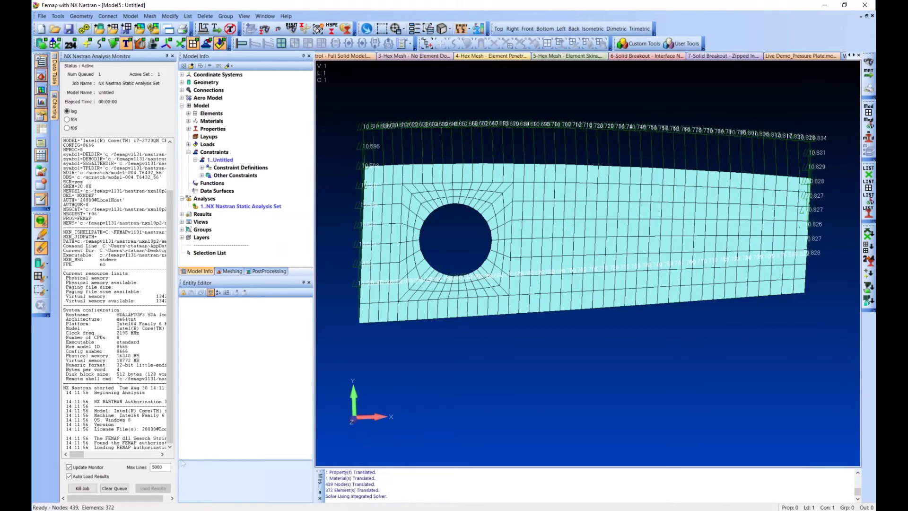
pyautogui.click(173, 56)
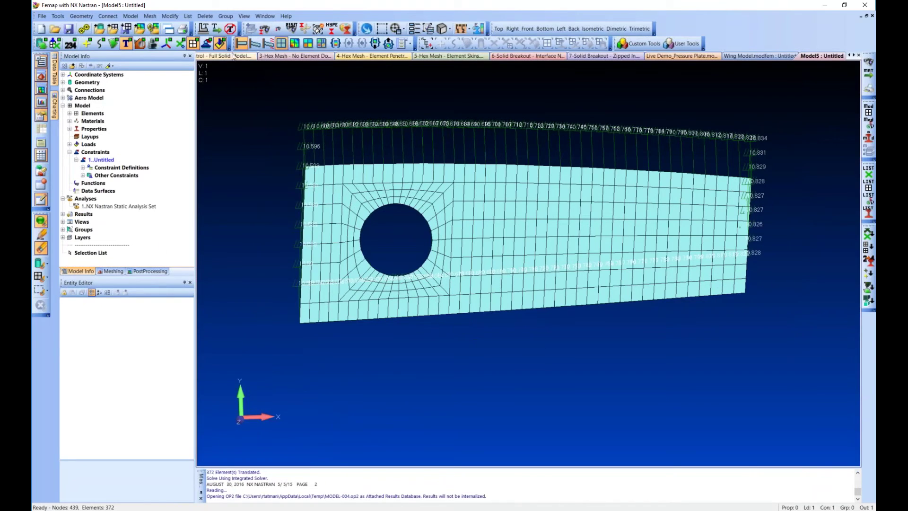
# Display the Plate Top VonMises Stress contour on the remeshed rib and examine the stresses around the hole.
pyautogui.click(300, 45)
pyautogui.click(301, 44)
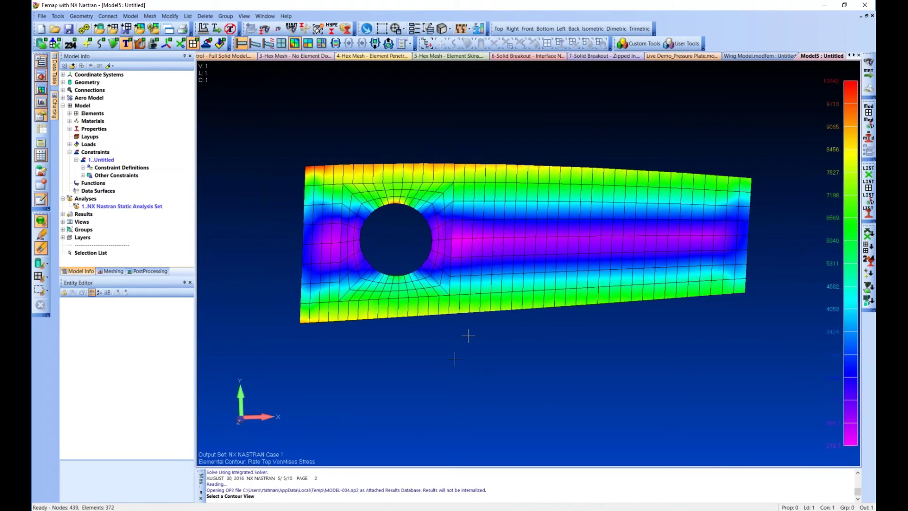
pyautogui.scroll(2, 554, 239)
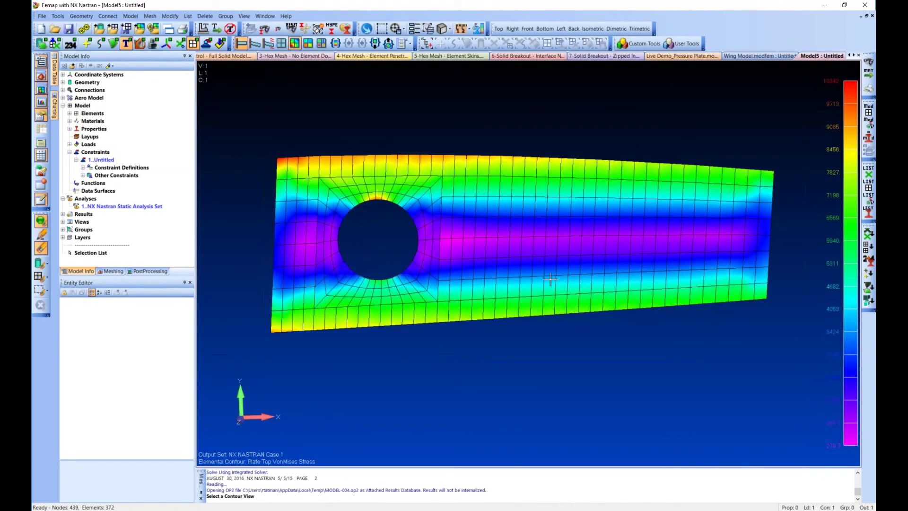
# Contour the VonMises stress on the Breakout Rib group in Wing Model.modfem for comparison, and return to Model5.
pyautogui.click(773, 57)
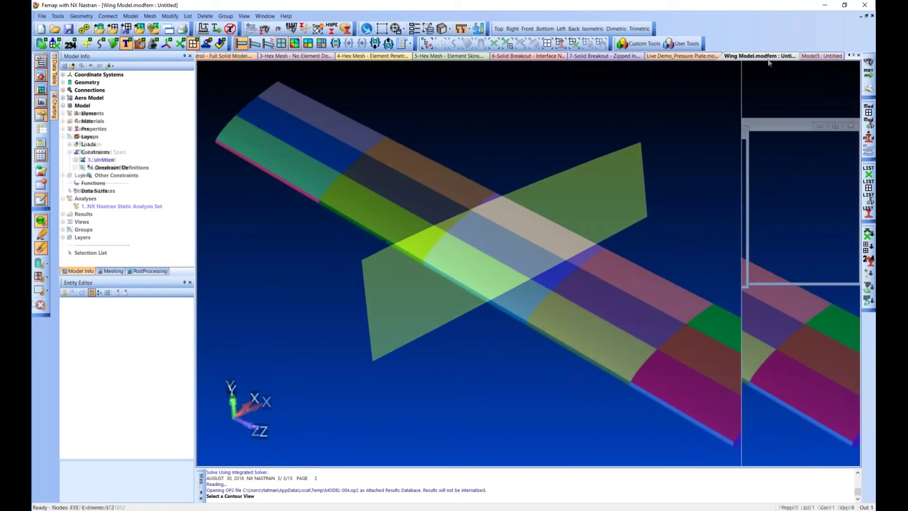
pyautogui.click(294, 43)
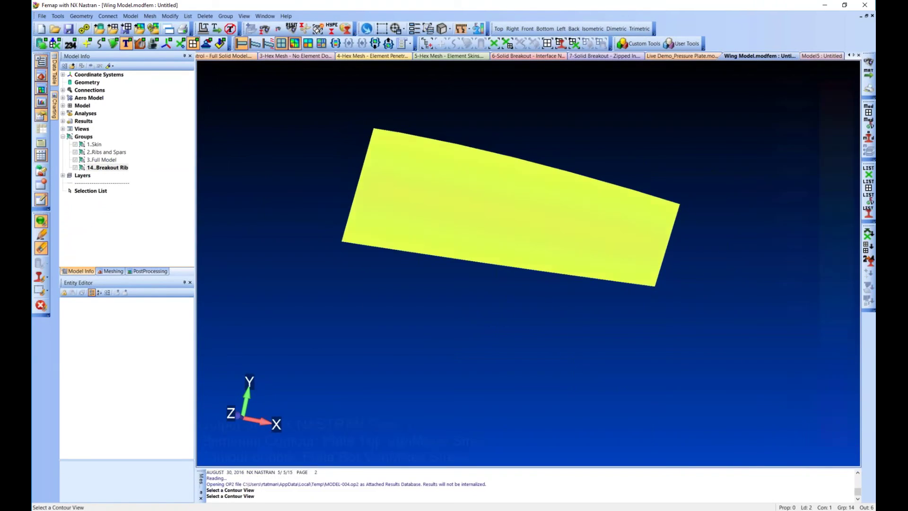
pyautogui.moveTo(436, 236)
pyautogui.mouseDown(button='middle')
pyautogui.moveTo(468, 307)
pyautogui.moveTo(444, 285)
pyautogui.moveTo(431, 251)
pyautogui.mouseUp(button='middle')
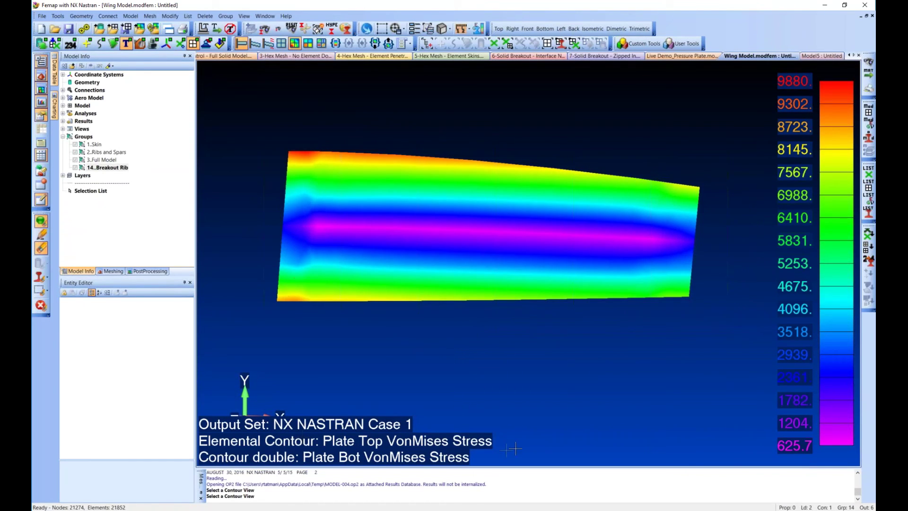
pyautogui.click(806, 58)
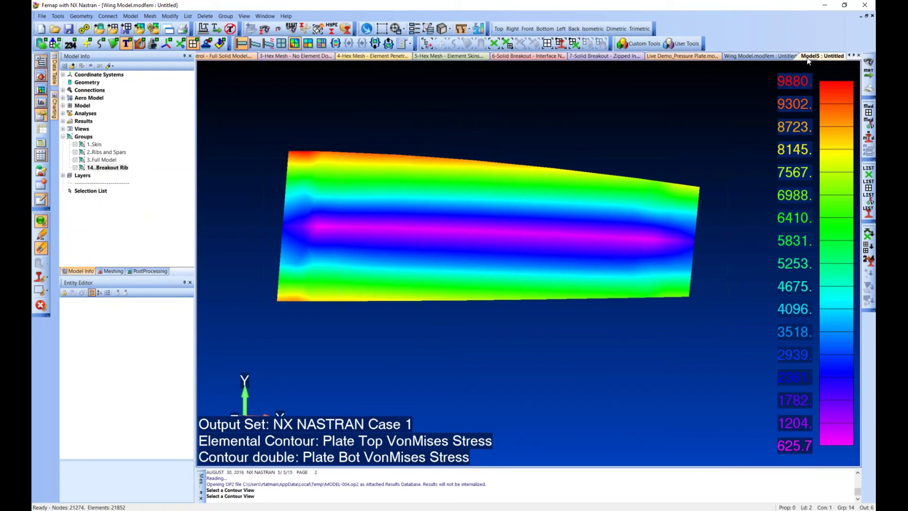